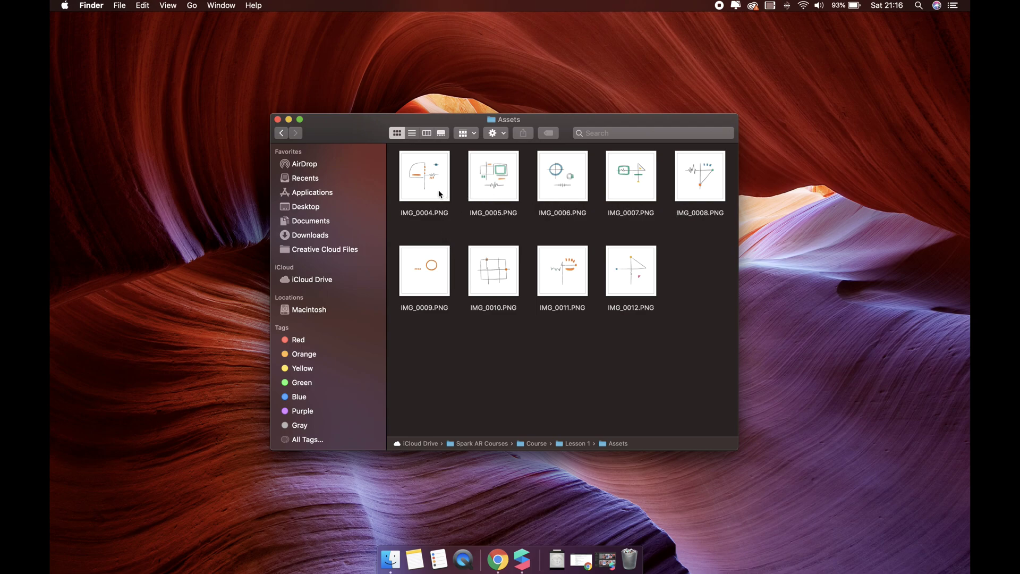
# Bring Chrome with the Maru Studio Spark AR Resource README on GitHub to the front.
pyautogui.click(498, 558)
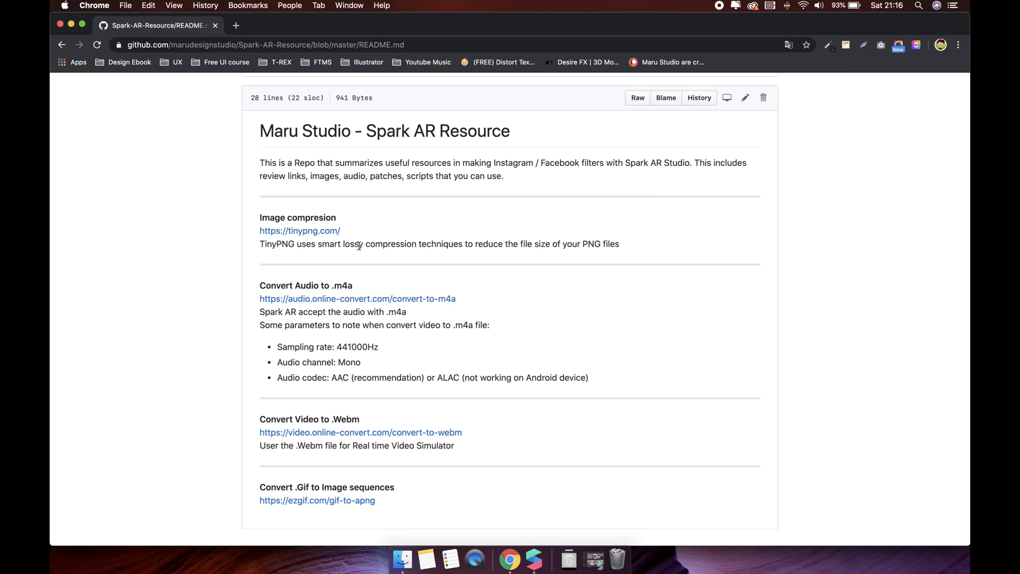
# Follow the README's image compression link to the TinyPNG website.
pyautogui.click(331, 232)
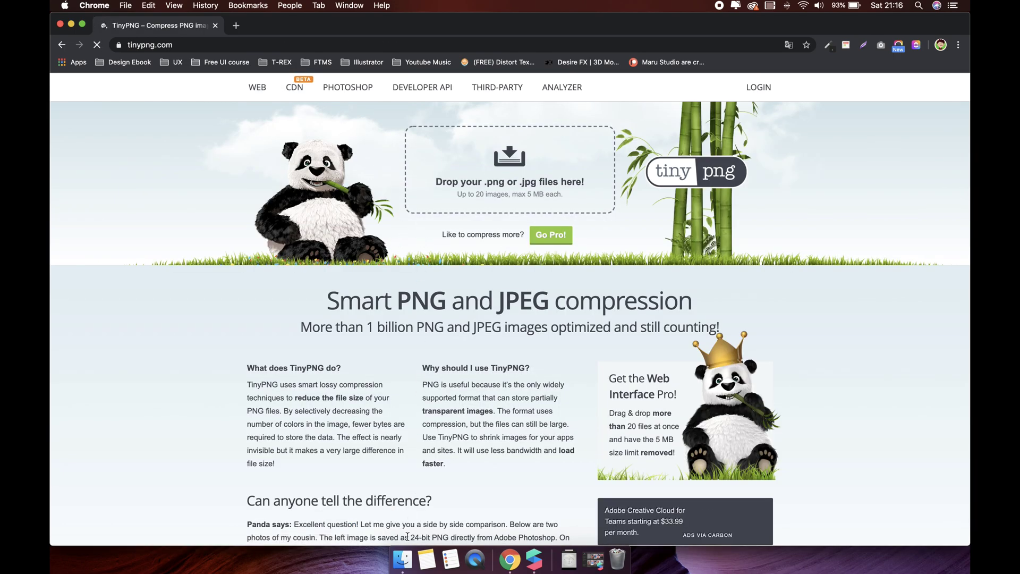
# Drop all nine Assets PNGs onto TinyPNG, compressing them by 71%, and download tinified.zip.
pyautogui.click(402, 559)
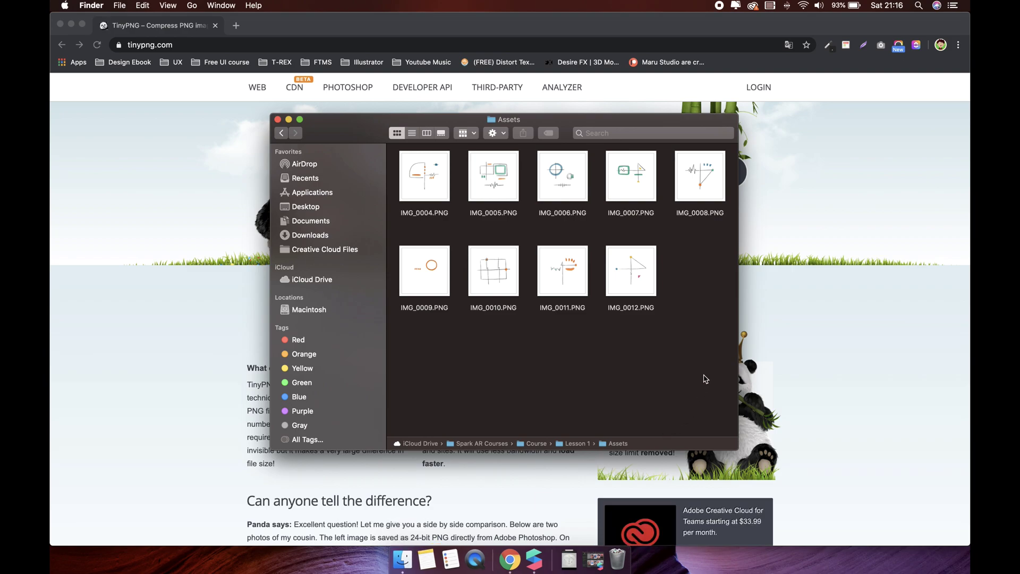
pyautogui.moveTo(705, 378); pyautogui.dragTo(402, 175)
pyautogui.moveTo(376, 135); pyautogui.dragTo(663, 194)
pyautogui.moveTo(724, 250); pyautogui.dragTo(465, 172)
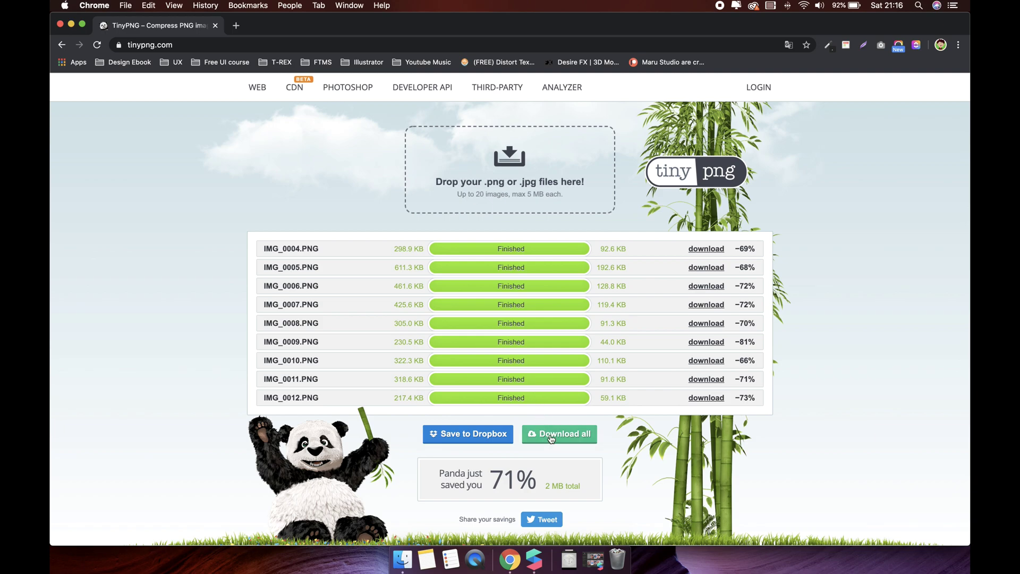
pyautogui.click(554, 438)
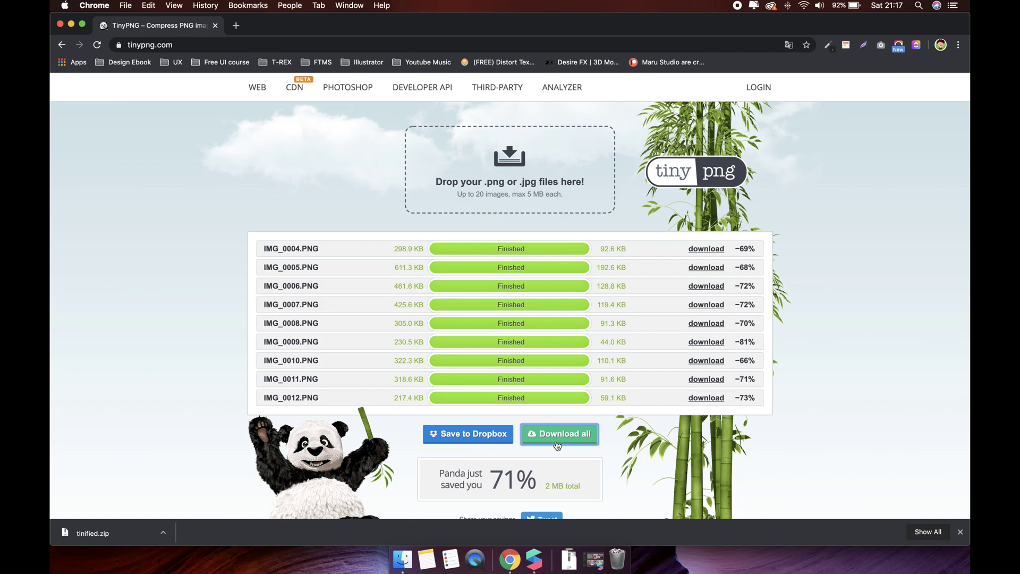
# Unpack tinified.zip from Downloads and open the widened tinified folder of IMG_0004–IMG_0012 PNGs.
pyautogui.click(568, 558)
pyautogui.click(538, 385)
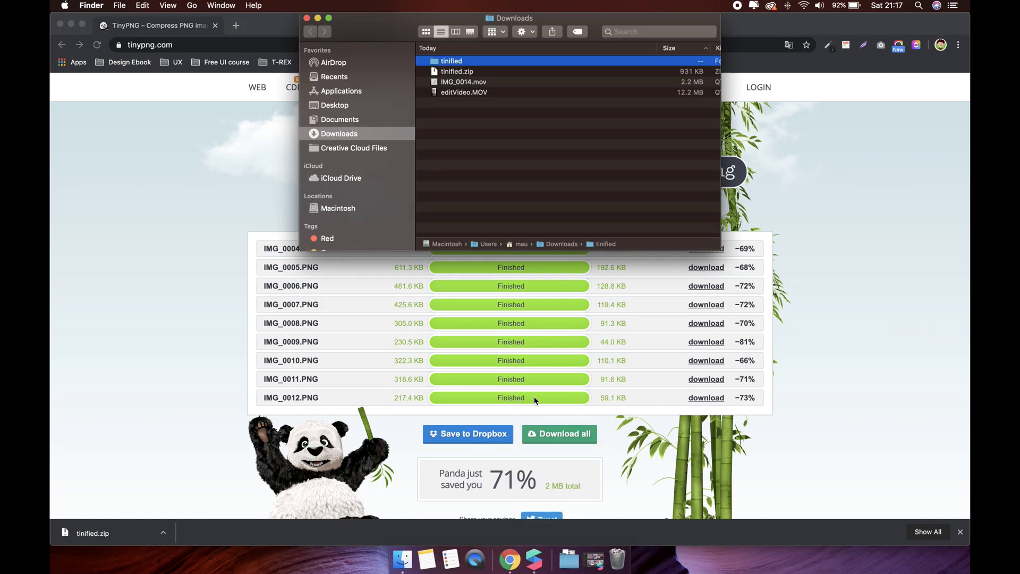
pyautogui.doubleClick(466, 62)
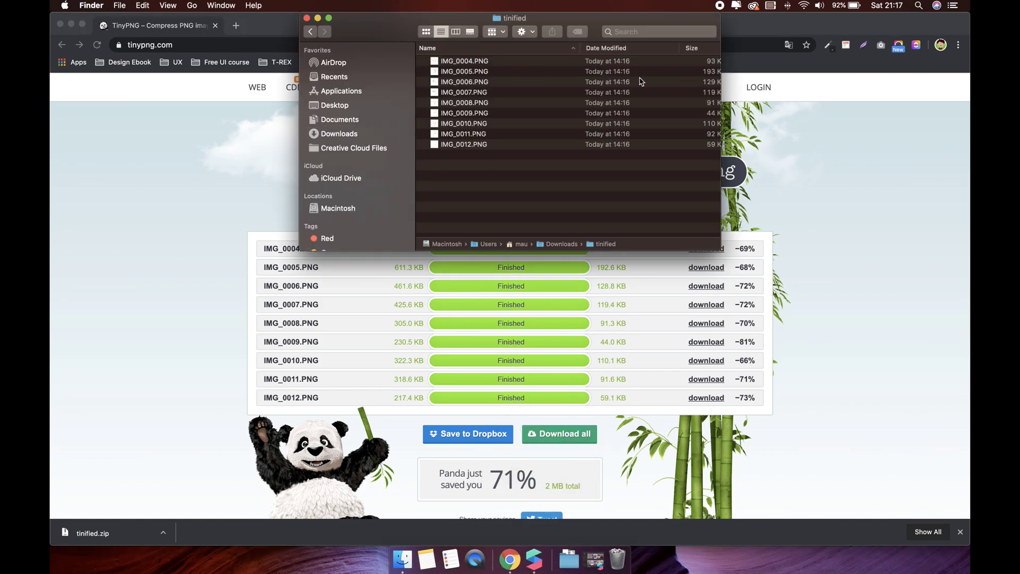
pyautogui.click(707, 144)
pyautogui.moveTo(721, 145); pyautogui.dragTo(793, 147)
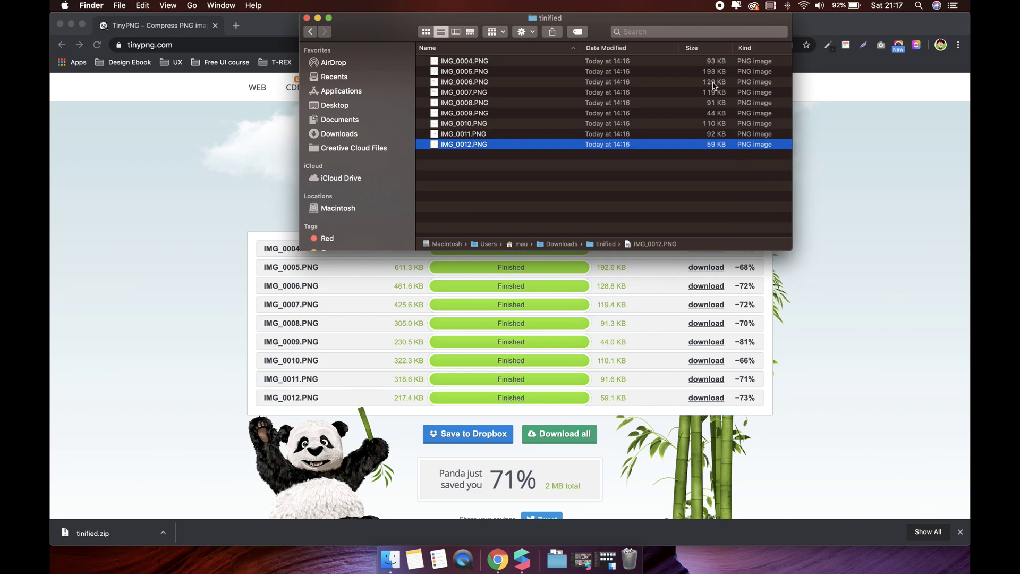
pyautogui.click(730, 215)
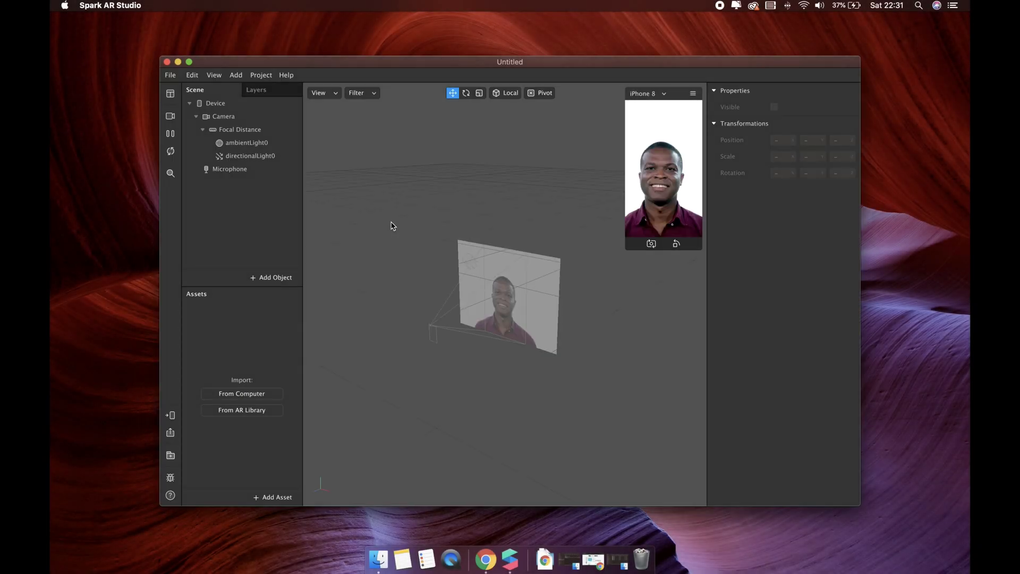
# Maximise the Spark AR Studio window and switch the preview to the FaceTime HD camera feed.
pyautogui.moveTo(401, 66); pyautogui.dragTo(401, 22)
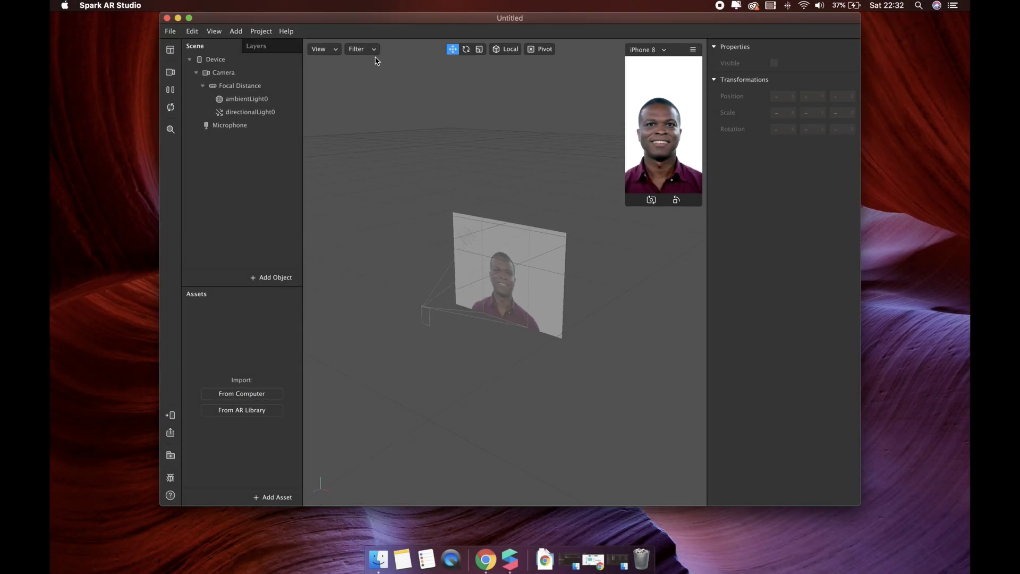
pyautogui.doubleClick(402, 22)
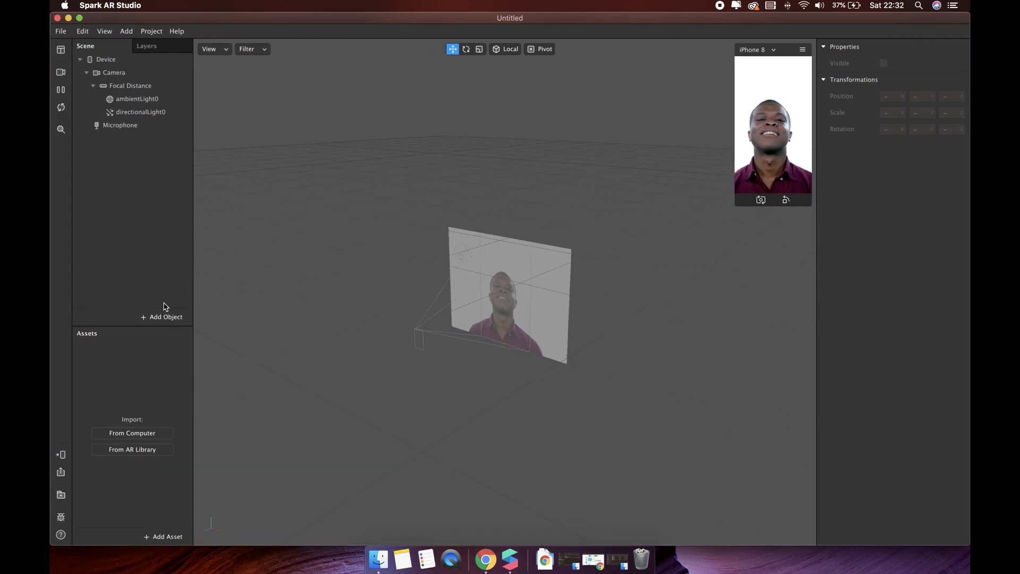
pyautogui.click(61, 72)
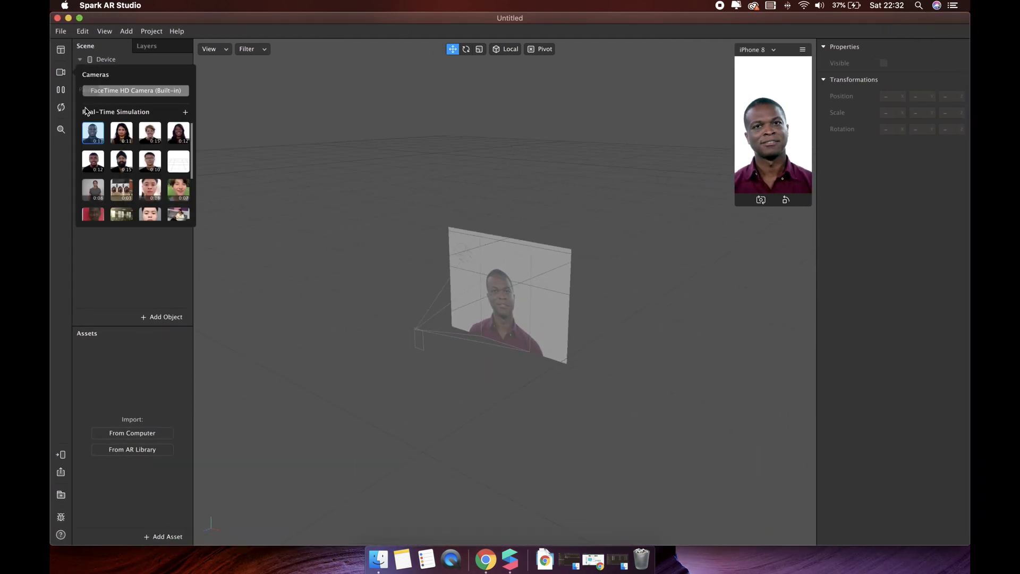
pyautogui.click(148, 187)
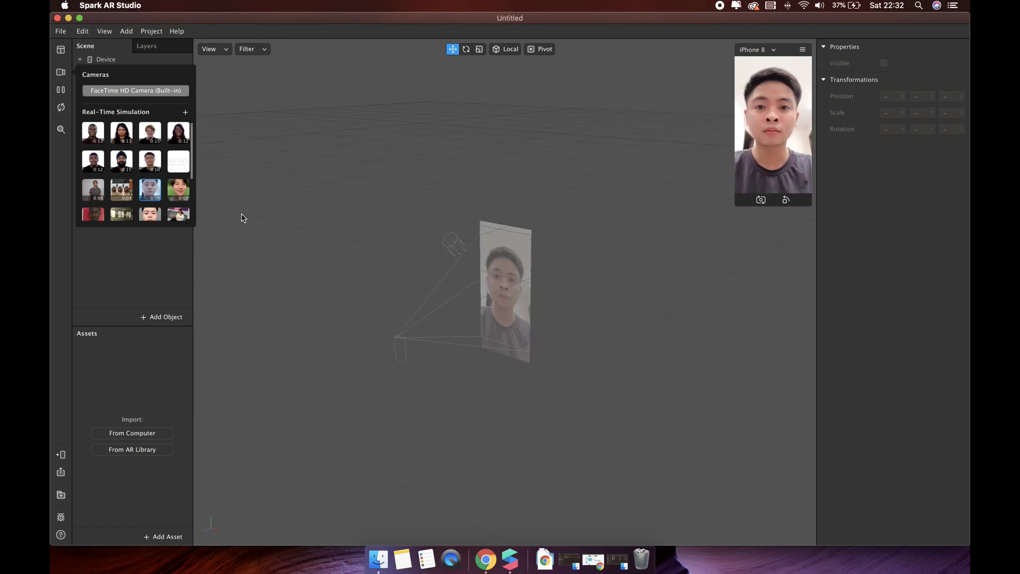
pyautogui.click(241, 218)
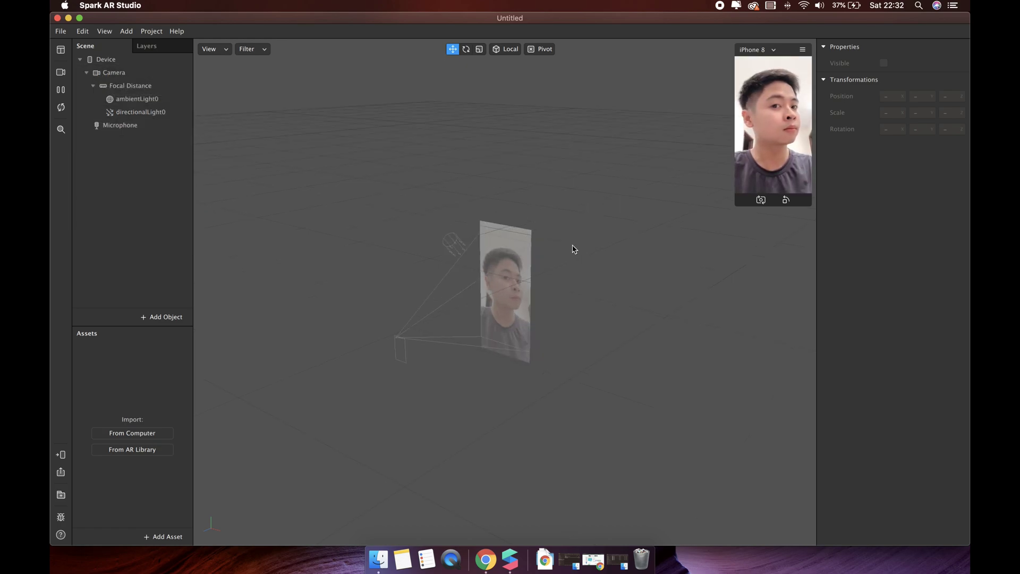
# Insert a face tracker and add a face mesh under it named skin.
pyautogui.click(169, 318)
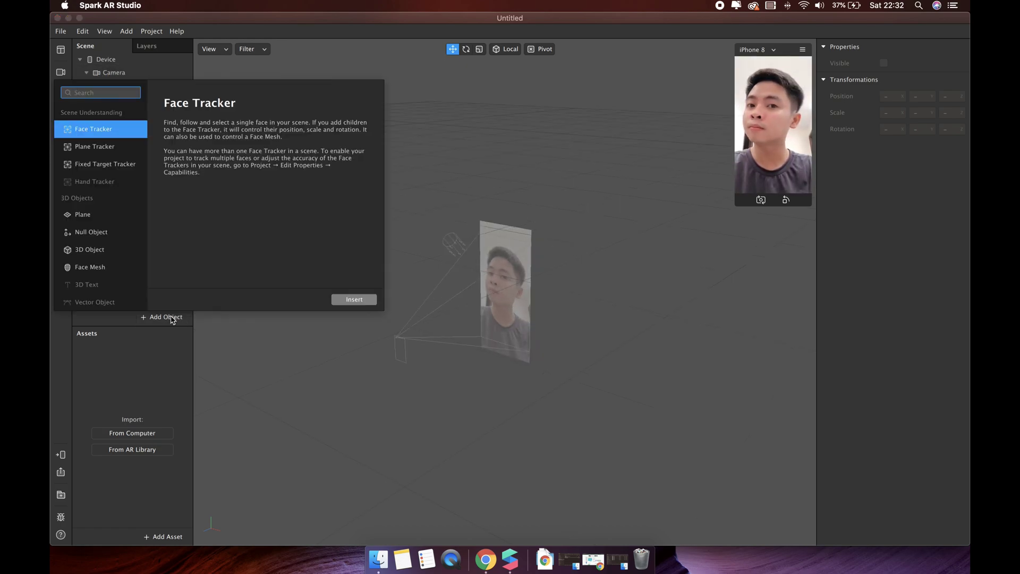
pyautogui.click(354, 300)
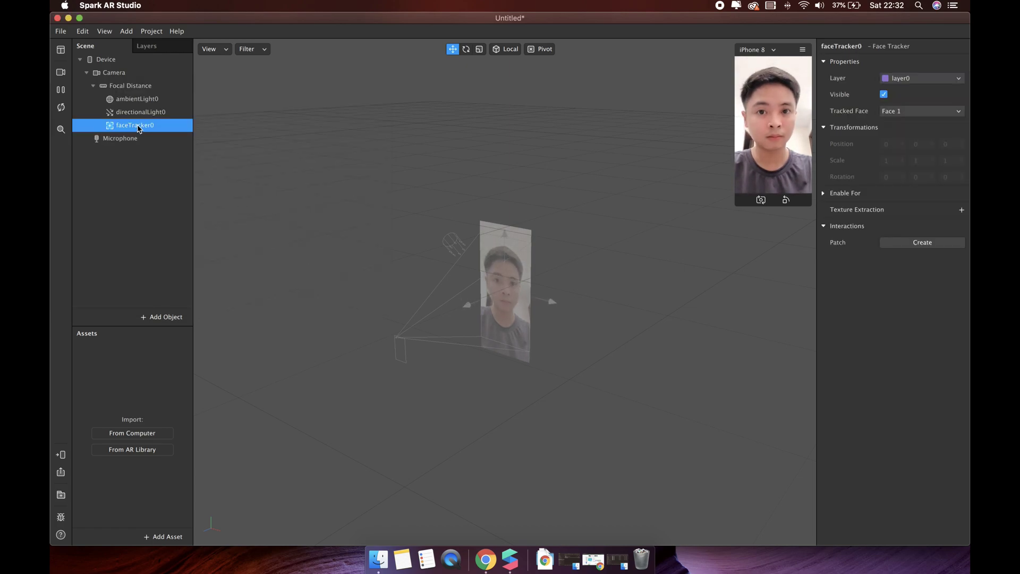
pyautogui.rightClick(140, 126)
pyautogui.moveTo(161, 136)
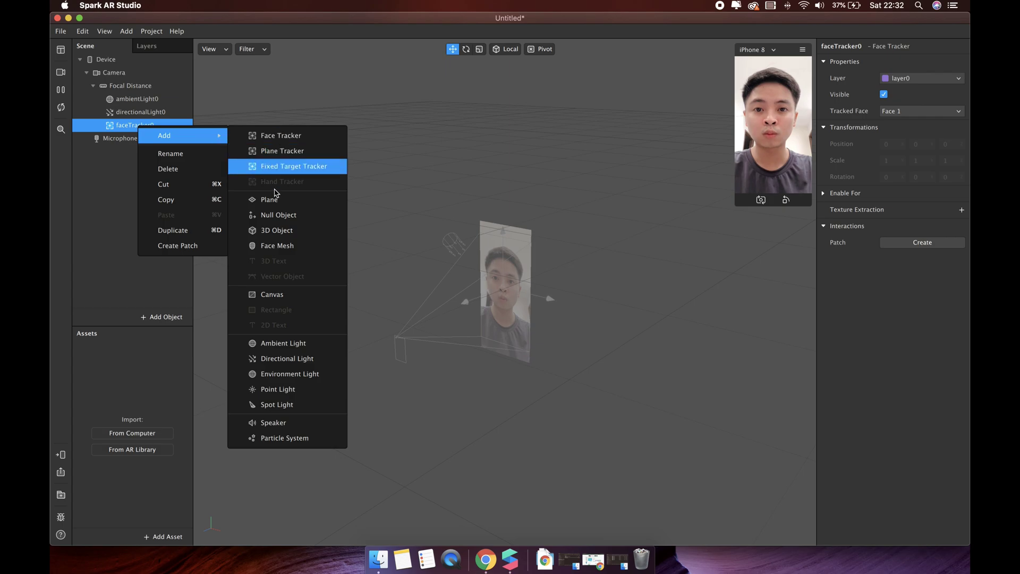
pyautogui.click(277, 245)
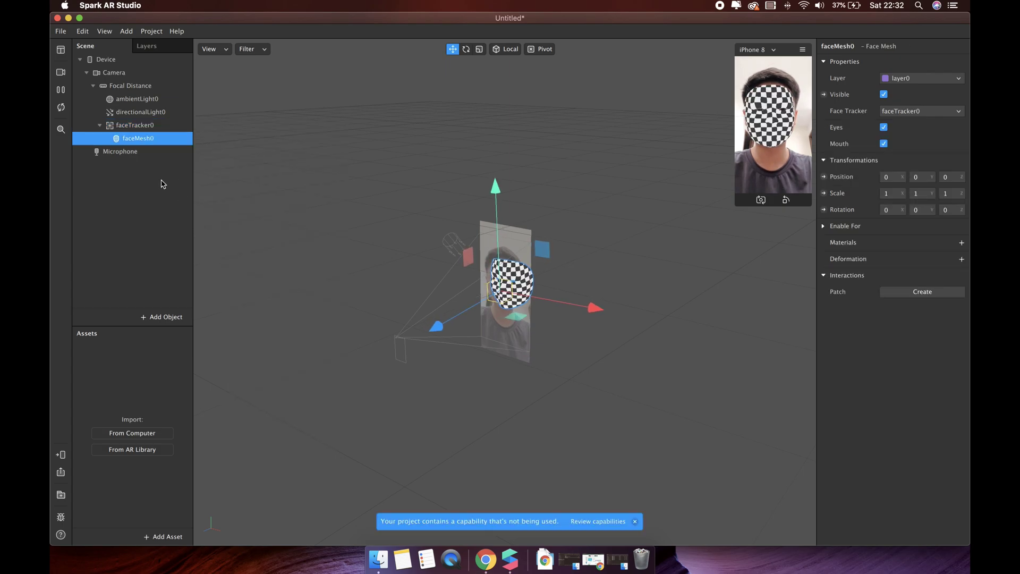
pyautogui.doubleClick(137, 141)
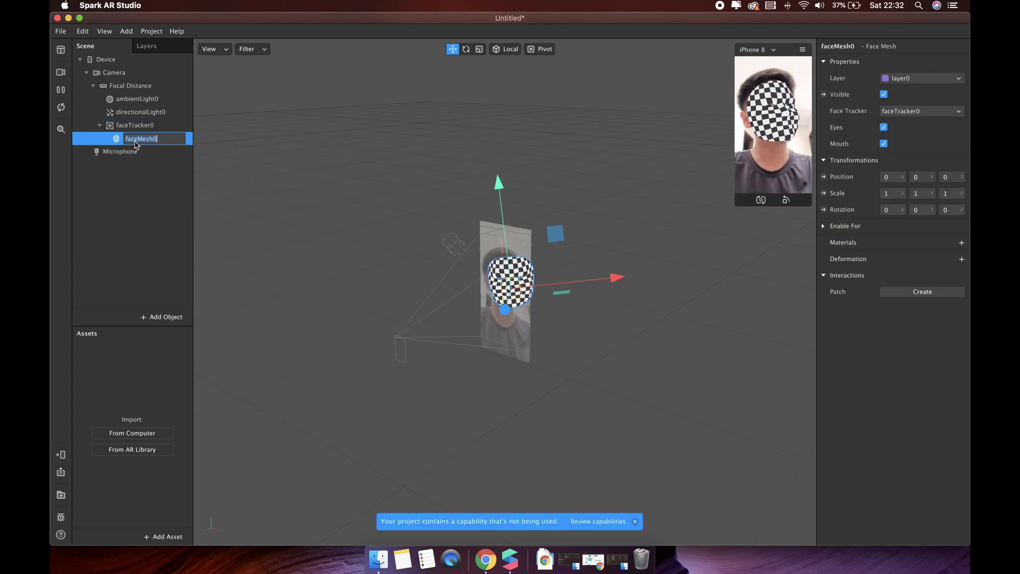
pyautogui.write('skin')
pyautogui.press('Return')
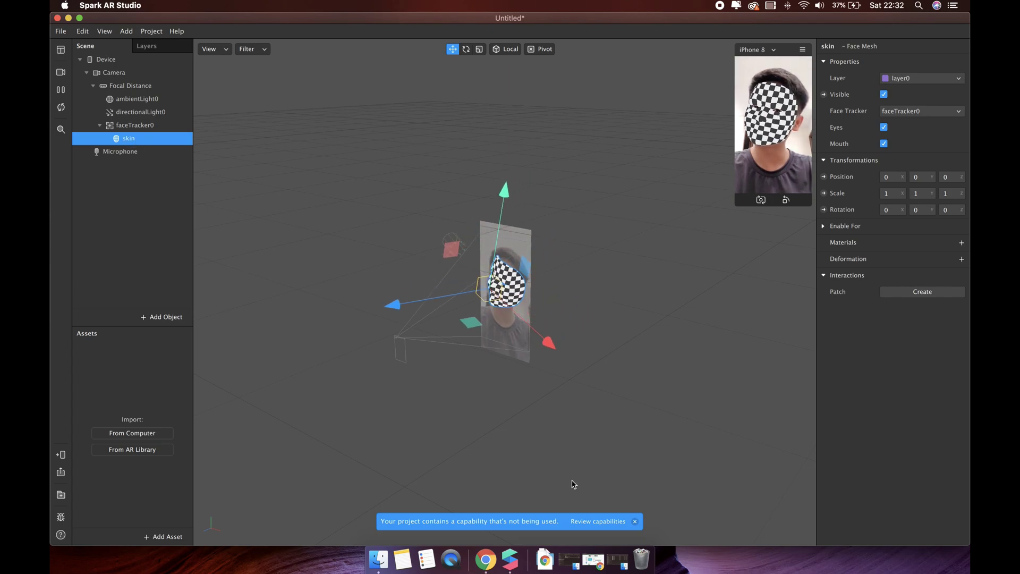
# Give the skin mesh a new material named skin_mat.
pyautogui.click(635, 522)
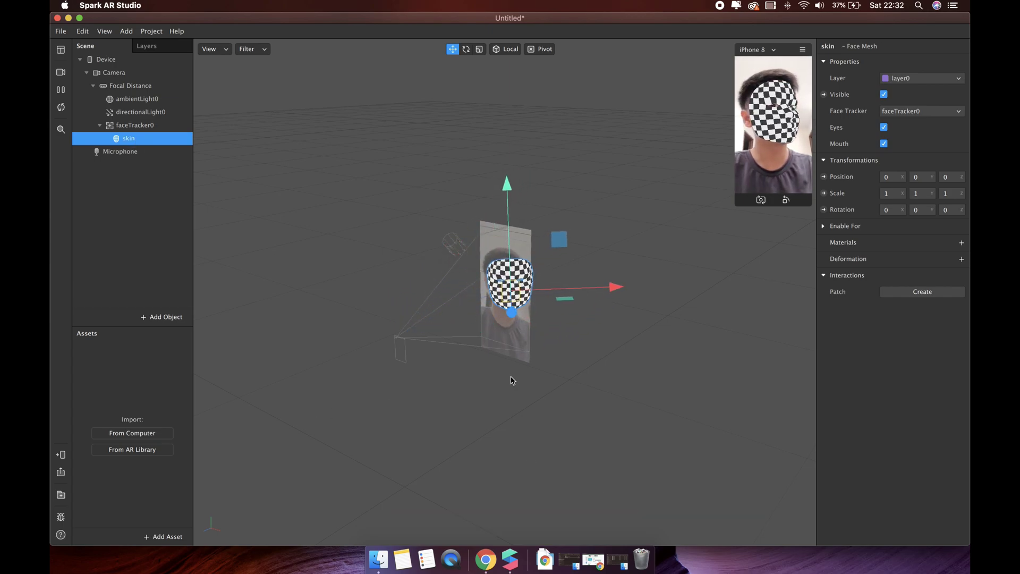
pyautogui.click(963, 243)
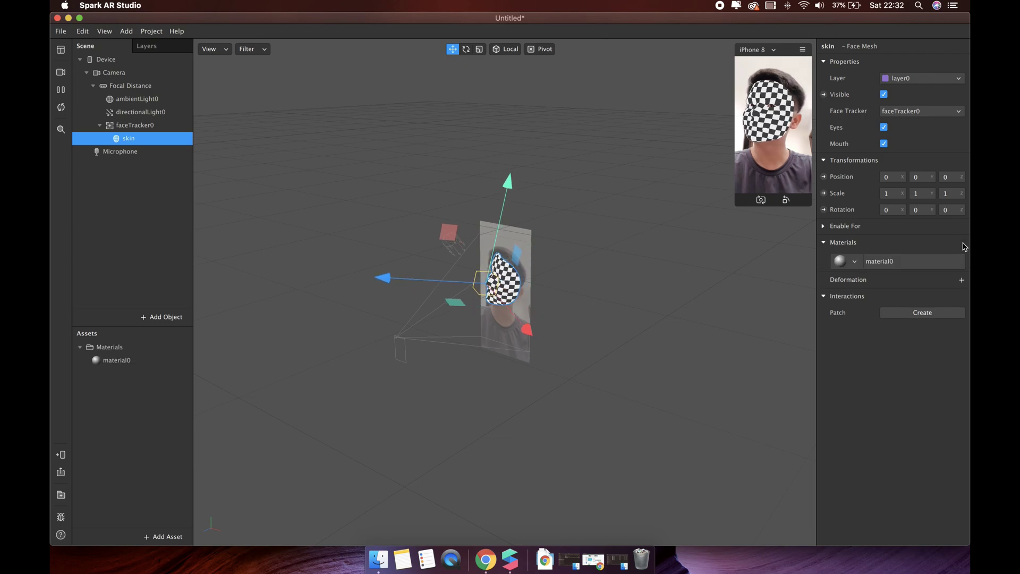
pyautogui.doubleClick(121, 361)
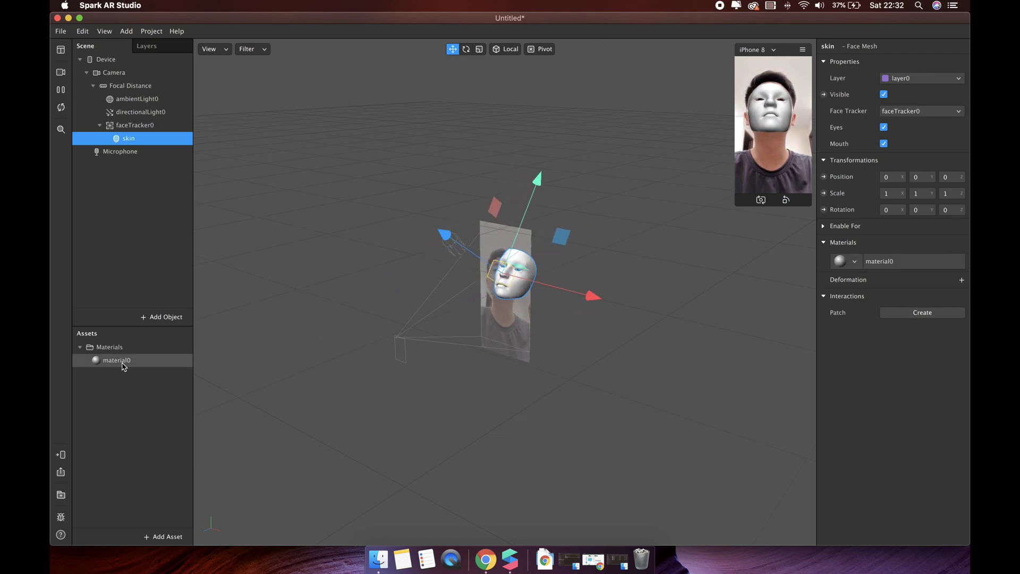
pyautogui.write('skin_mat')
pyautogui.press('Return')
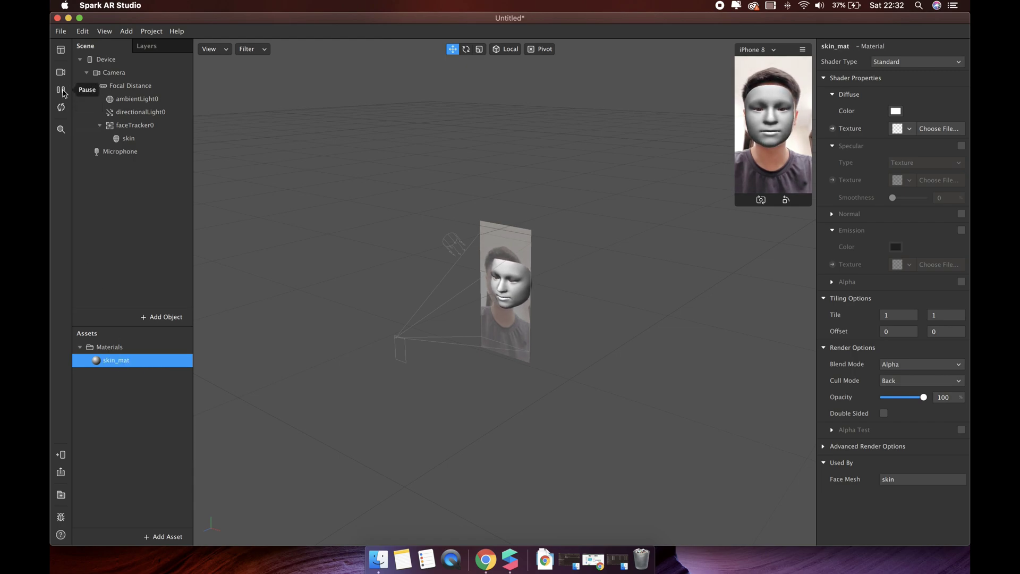
# Make skin_mat a Retouching material with Full Screen off and Skin Smoothing at 44.
pyautogui.click(60, 89)
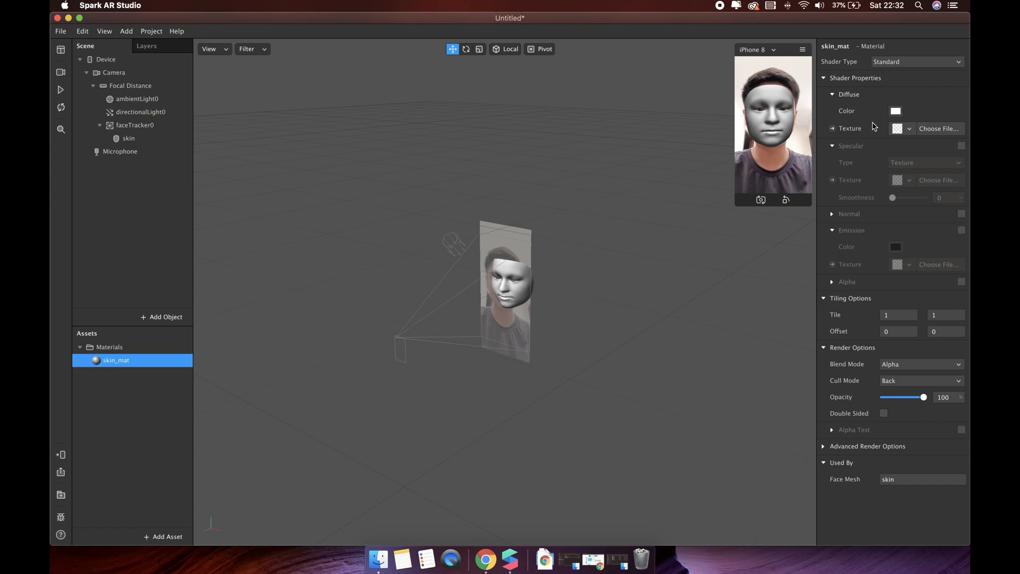
pyautogui.click(911, 63)
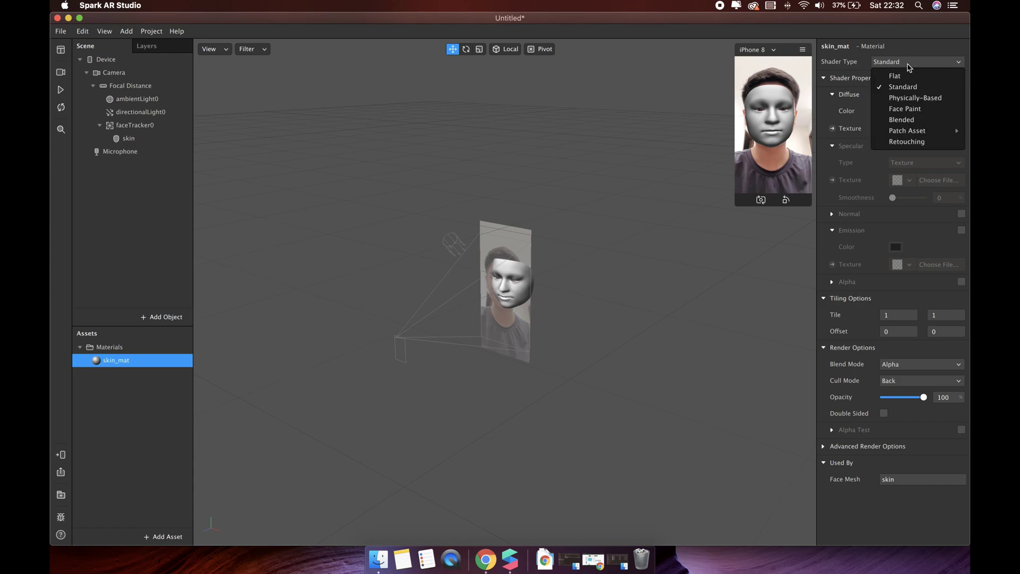
pyautogui.click(916, 142)
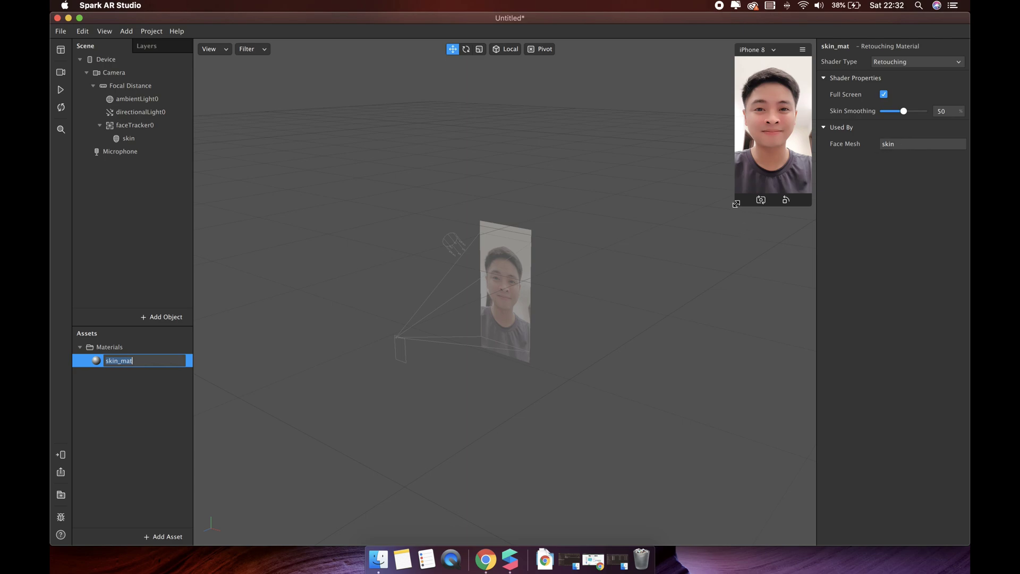
pyautogui.click(736, 203)
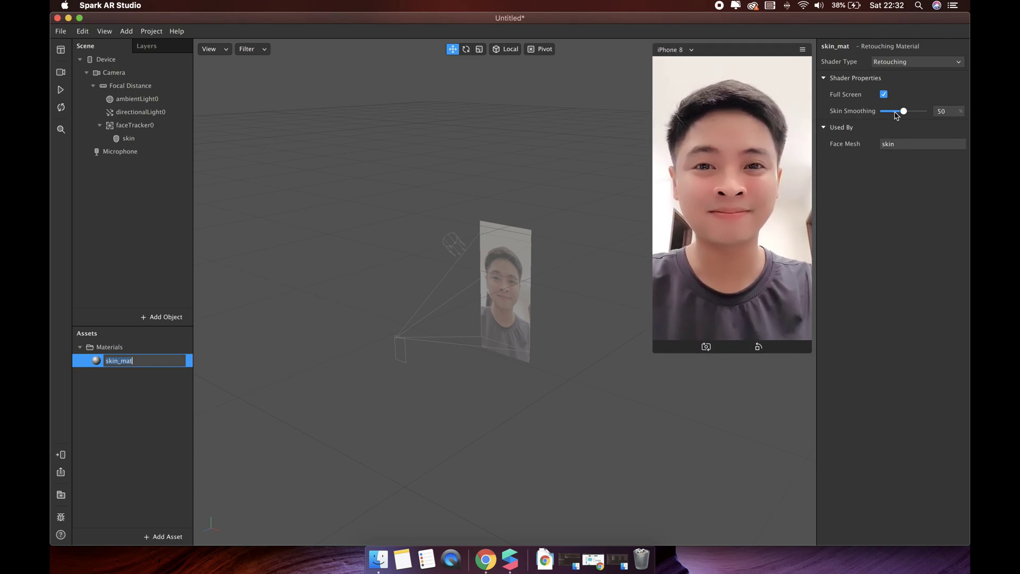
pyautogui.moveTo(898, 113)
pyautogui.mouseDown()
pyautogui.moveTo(852, 120)
pyautogui.moveTo(938, 121)
pyautogui.moveTo(826, 131)
pyautogui.moveTo(902, 131)
pyautogui.mouseUp()
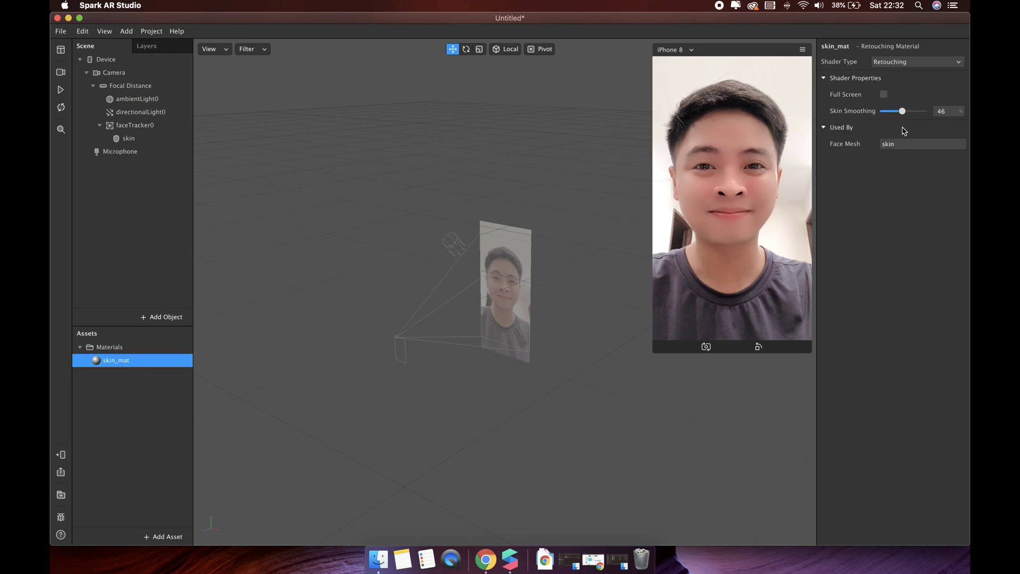
pyautogui.moveTo(902, 131); pyautogui.dragTo(901, 132)
pyautogui.moveTo(654, 352); pyautogui.dragTo(731, 239)
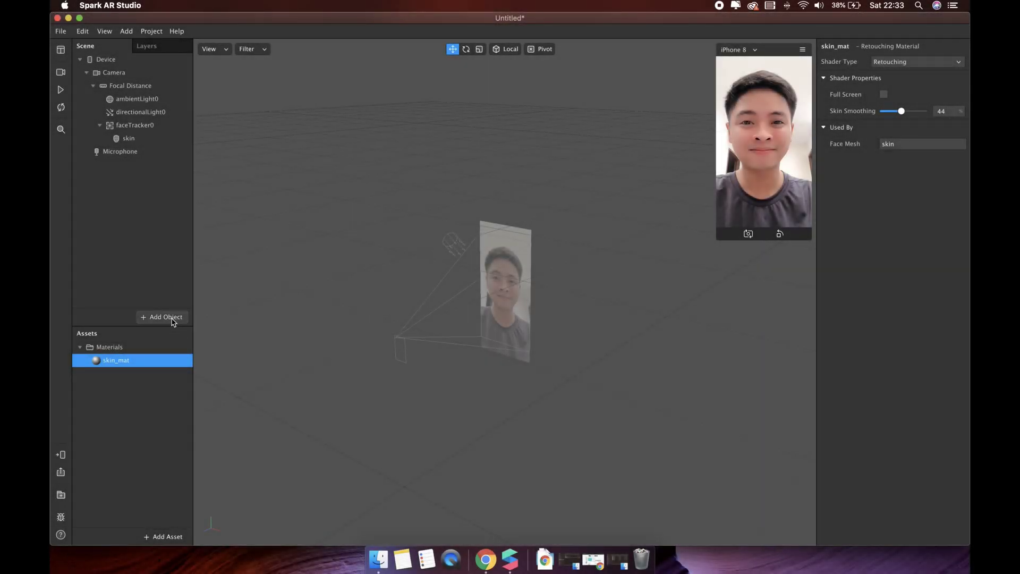
# Insert a plane, rename it mask, and nest it under faceTracker0.
pyautogui.click(169, 317)
pyautogui.click(84, 216)
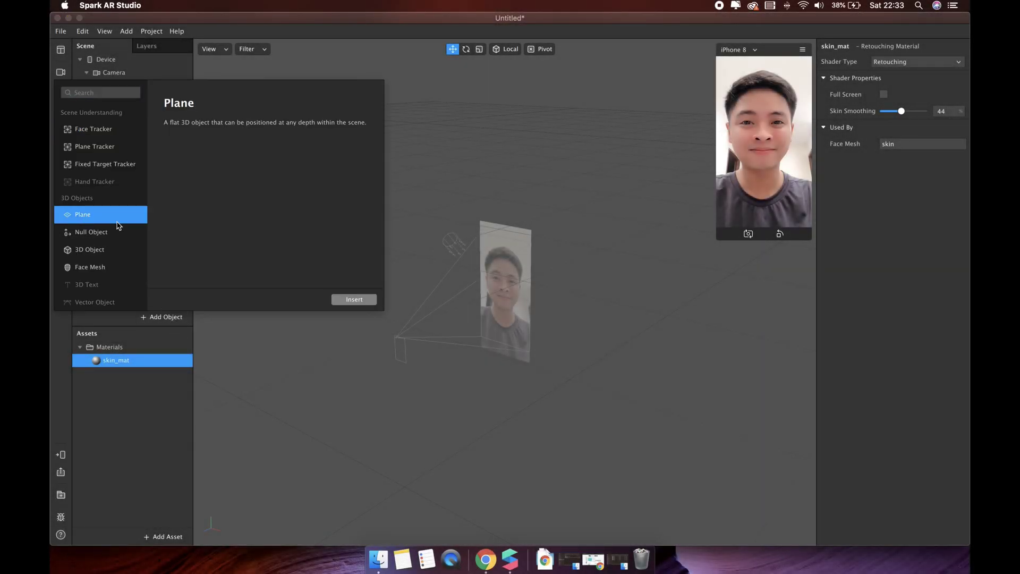
pyautogui.click(351, 300)
pyautogui.doubleClick(127, 153)
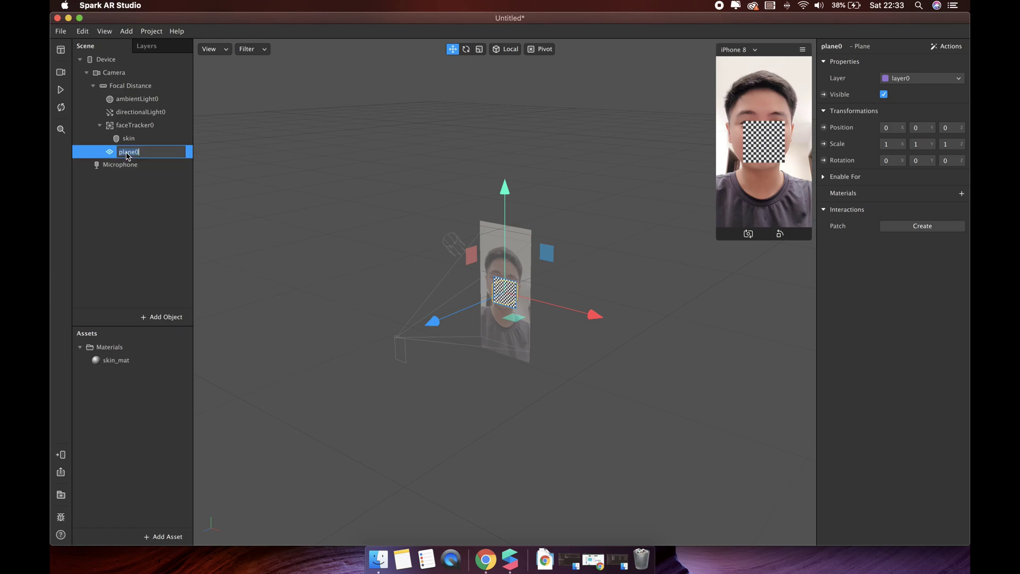
pyautogui.write('mask')
pyautogui.press('Return')
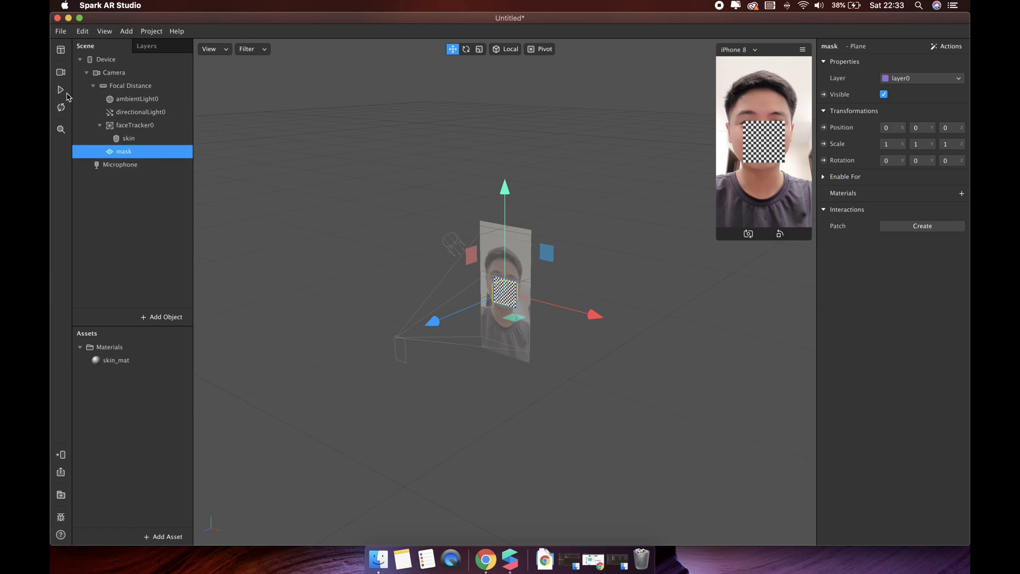
pyautogui.click(62, 90)
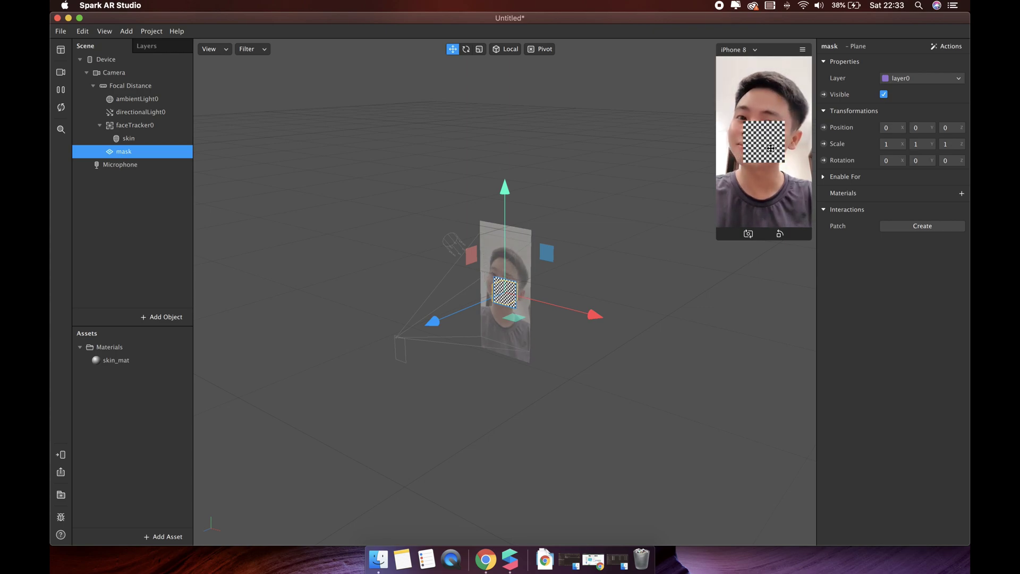
pyautogui.moveTo(721, 248); pyautogui.dragTo(676, 313)
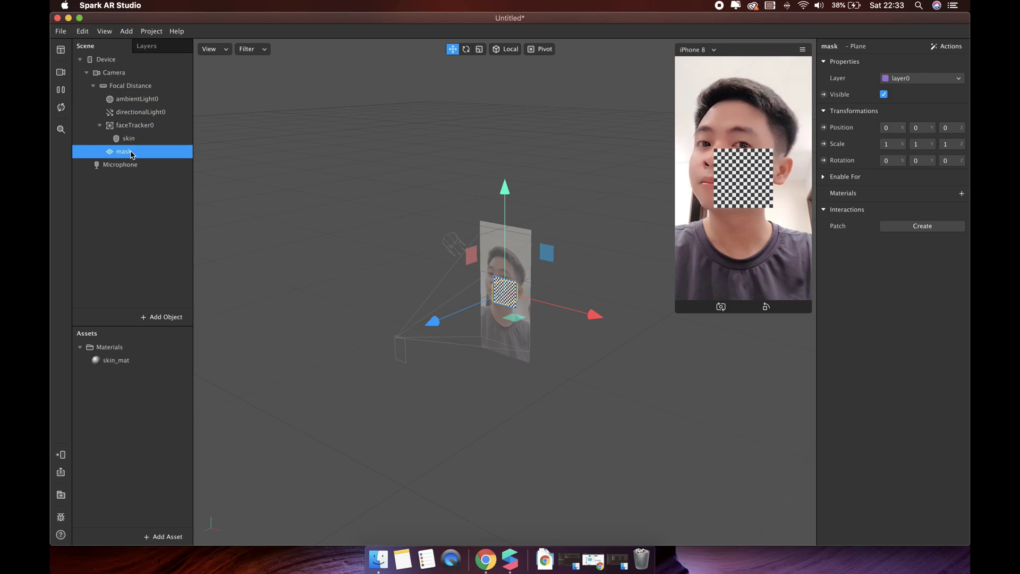
pyautogui.moveTo(133, 152); pyautogui.dragTo(137, 126)
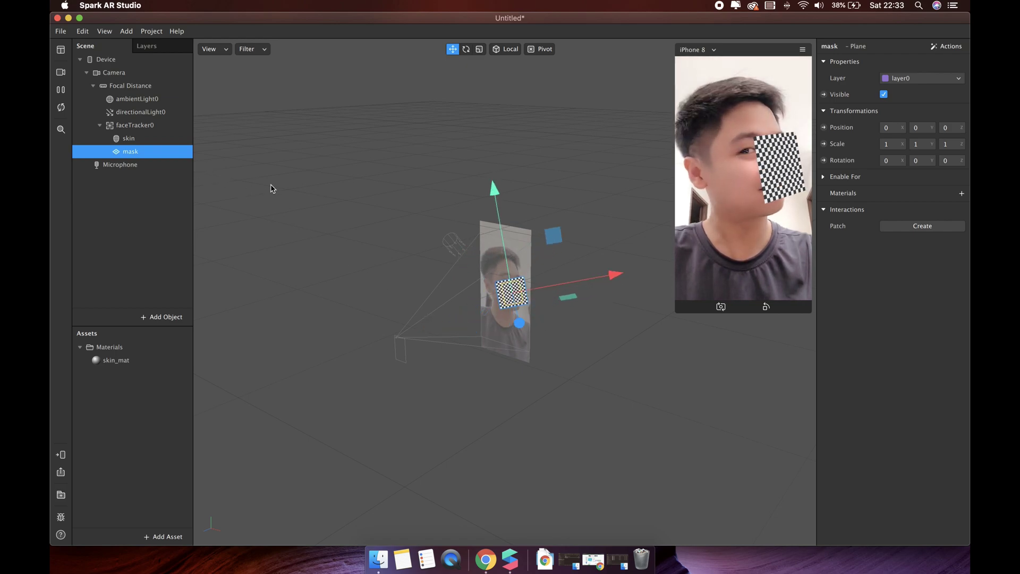
# Add a new material to the mask plane and name it mask_mat.
pyautogui.click(962, 194)
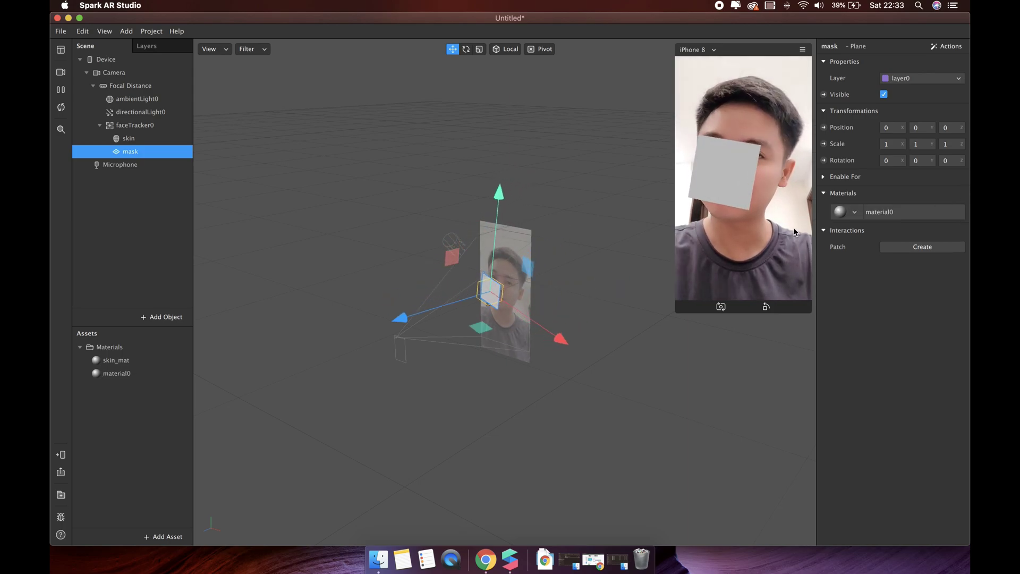
pyautogui.doubleClick(117, 373)
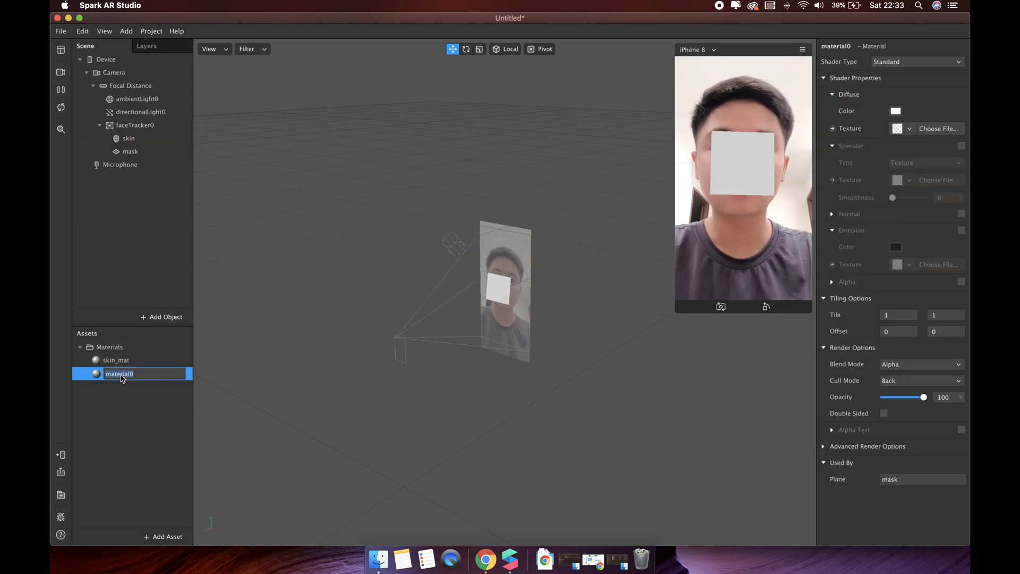
pyautogui.write('mask_mat')
pyautogui.press('Return')
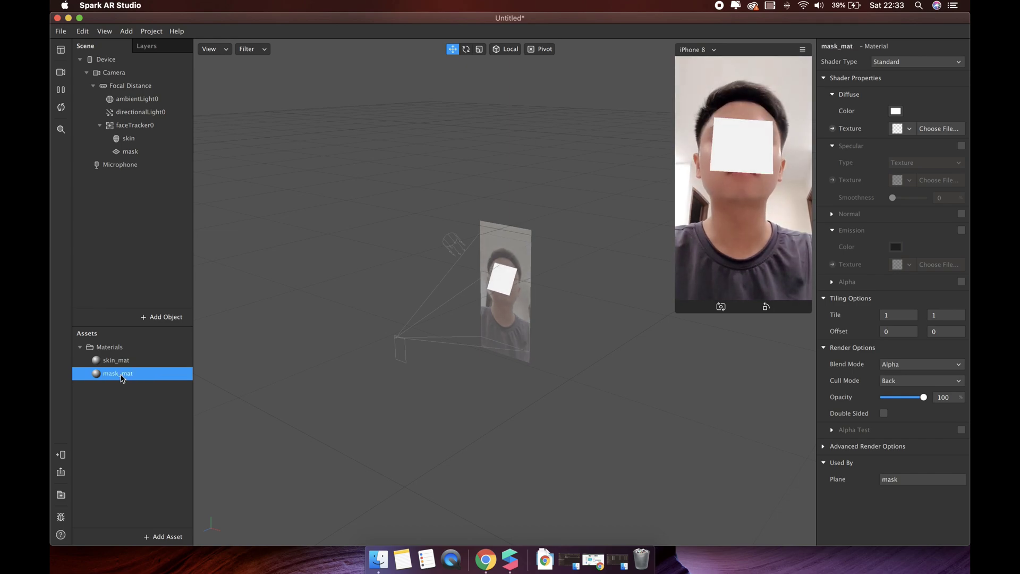
# Make mask_mat Flat and texture it with a new animation sequence named mask_sequence.
pyautogui.click(898, 61)
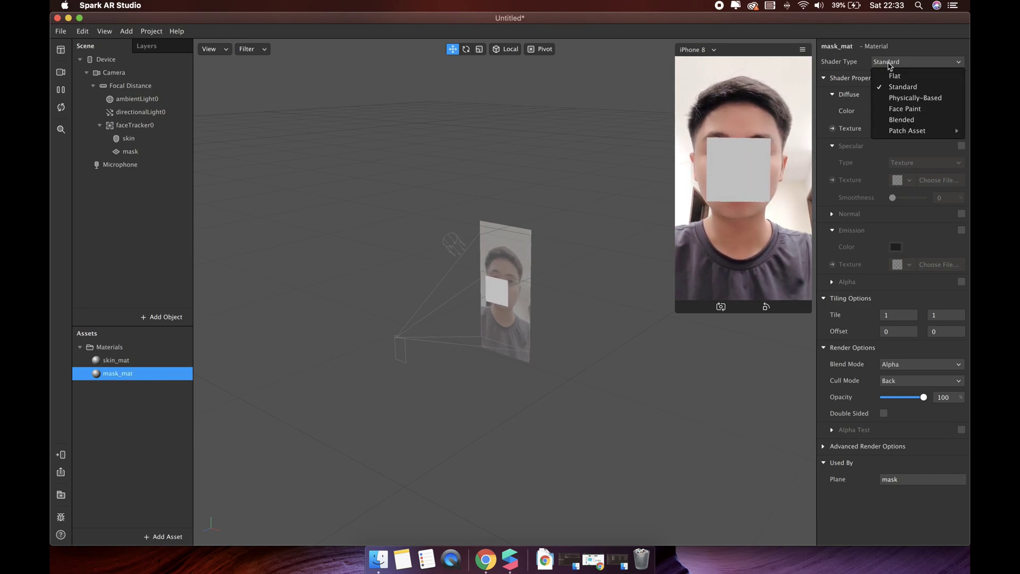
pyautogui.click(892, 77)
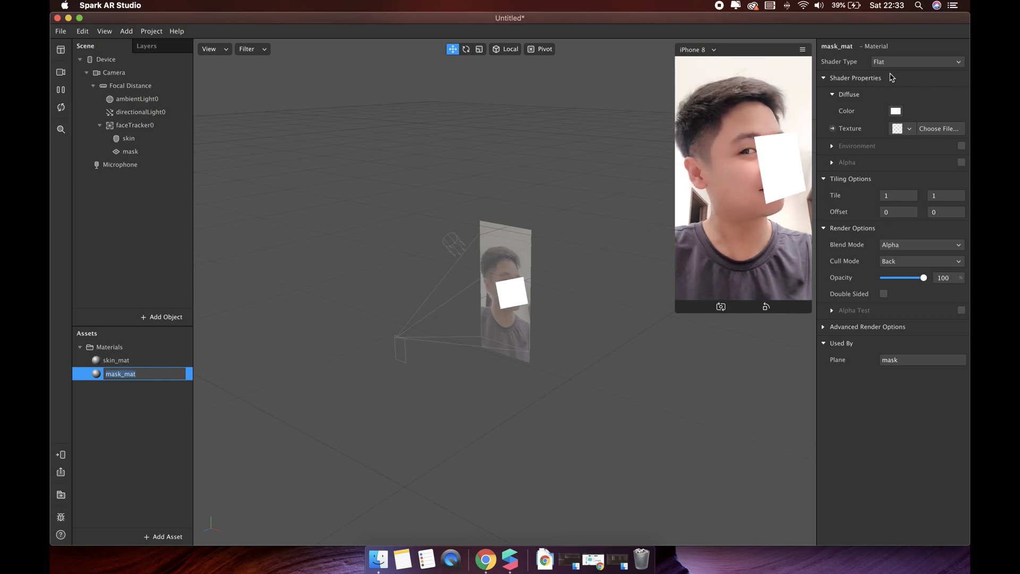
pyautogui.click(910, 129)
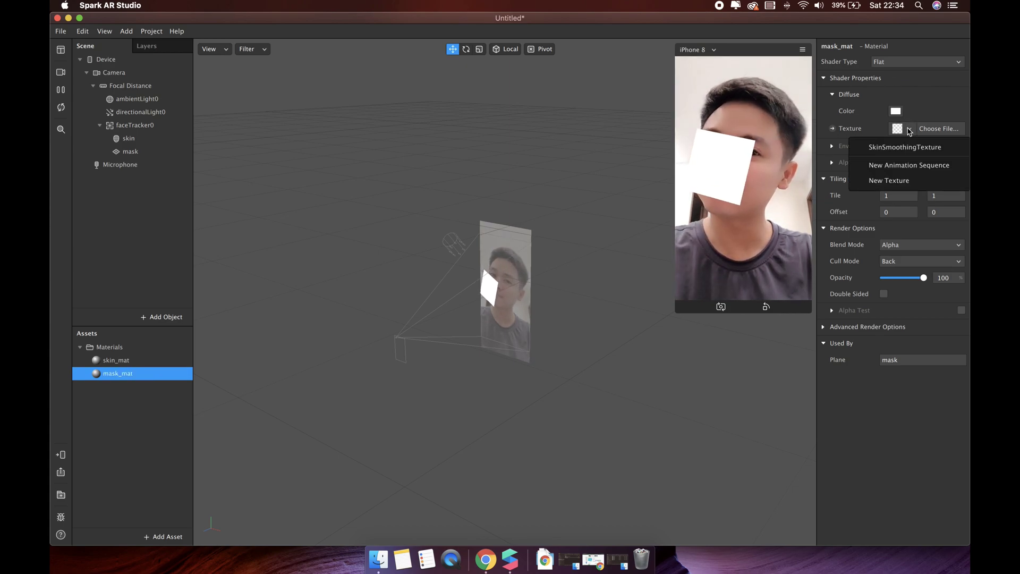
pyautogui.click(949, 170)
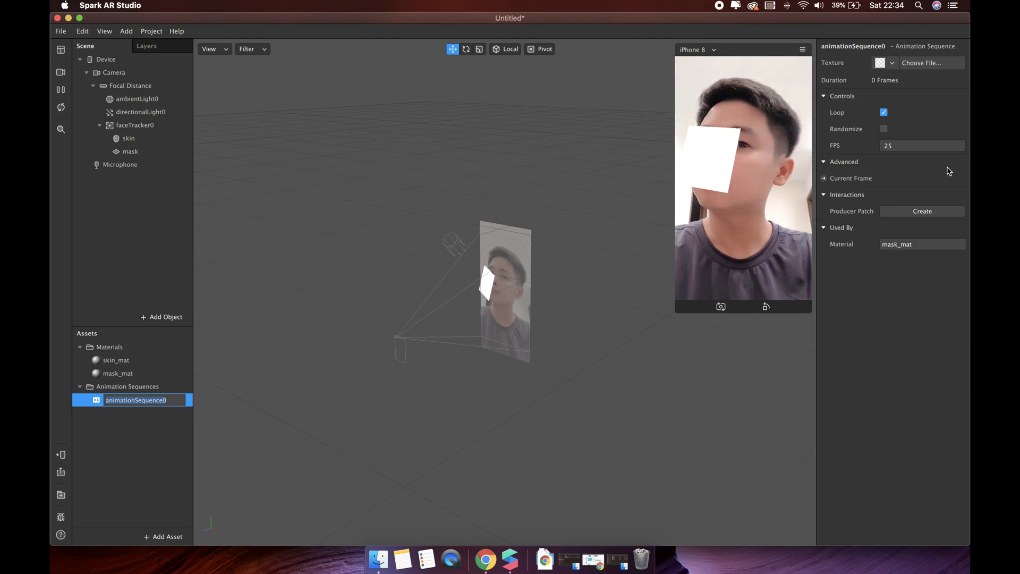
pyautogui.write('mas')
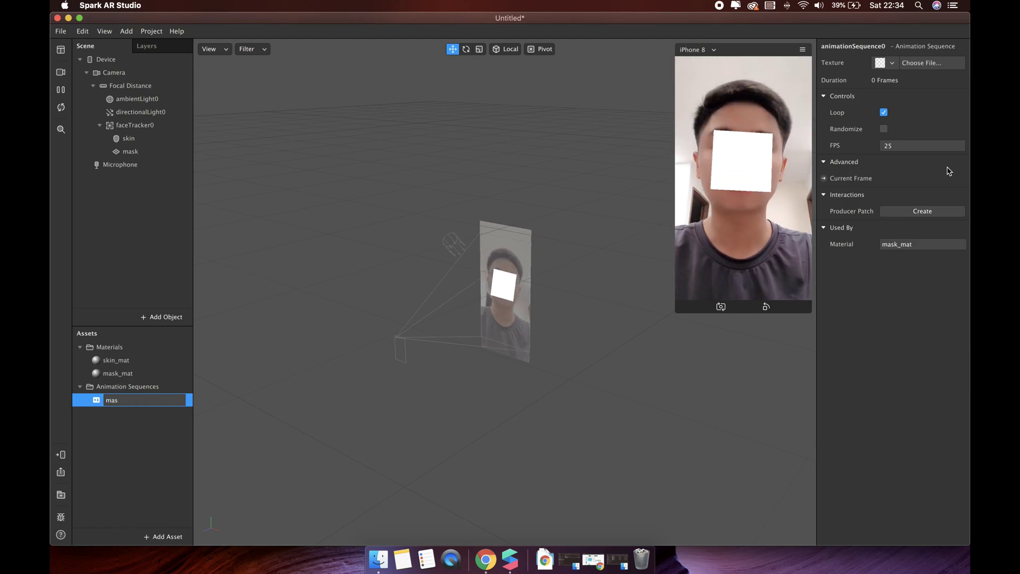
pyautogui.write('k_sequence')
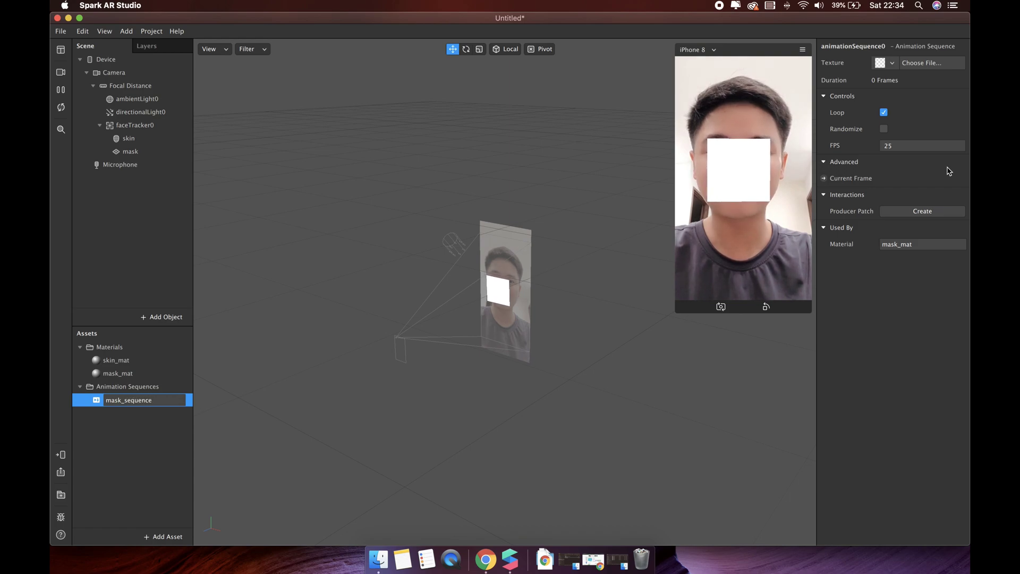
pyautogui.press('Return')
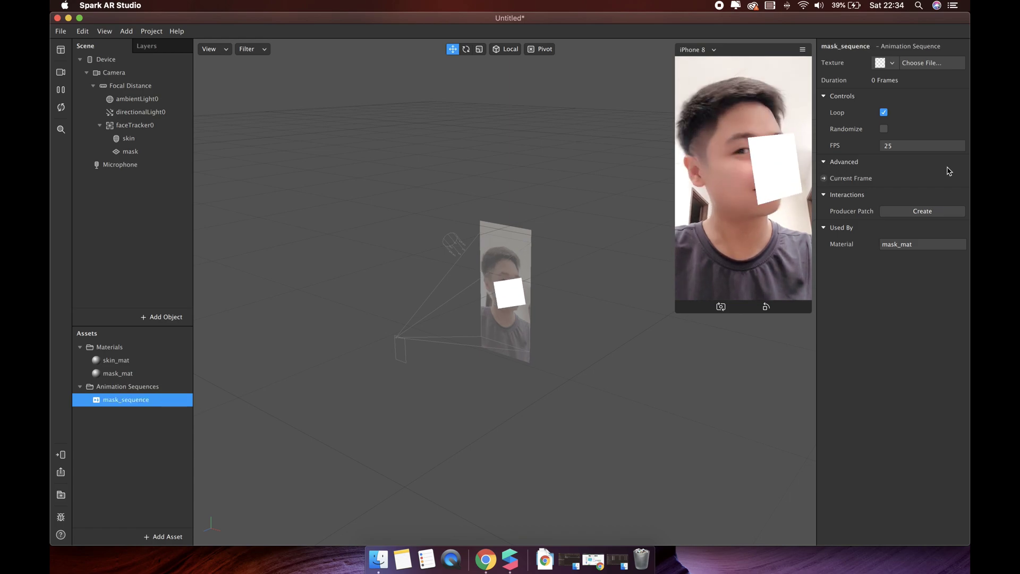
# Load IMG_0004 through IMG_0012 as mask_sequence's nine frames at 10 FPS.
pyautogui.click(894, 64)
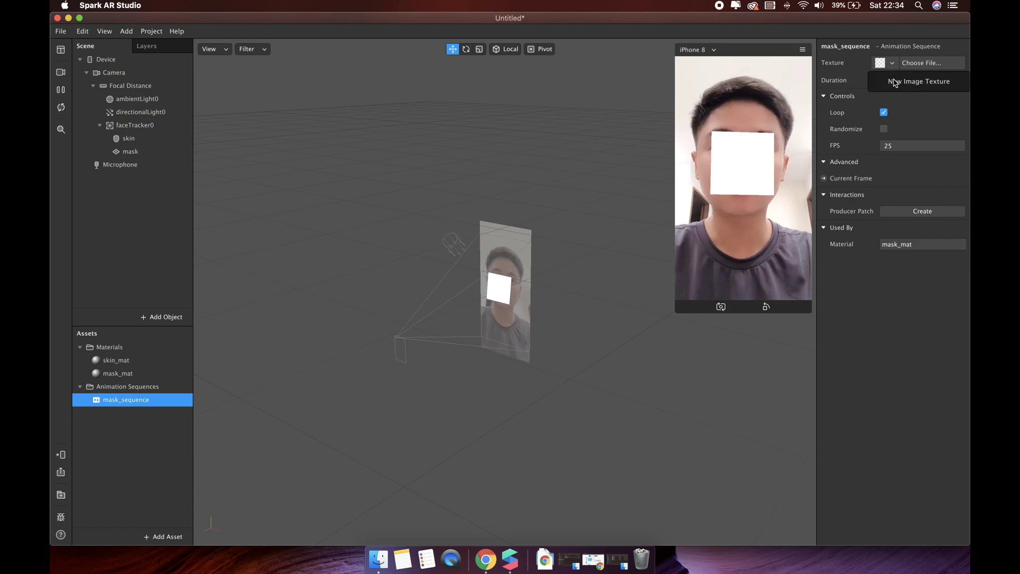
pyautogui.click(897, 83)
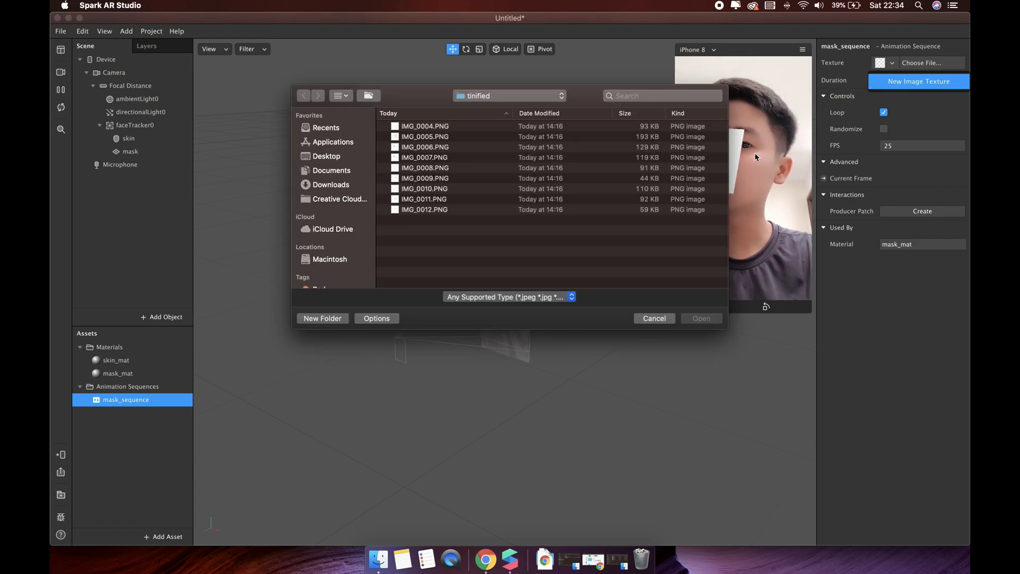
pyautogui.click(437, 128)
pyautogui.keyDown('shift'); pyautogui.click(431, 210); pyautogui.keyUp('shift')
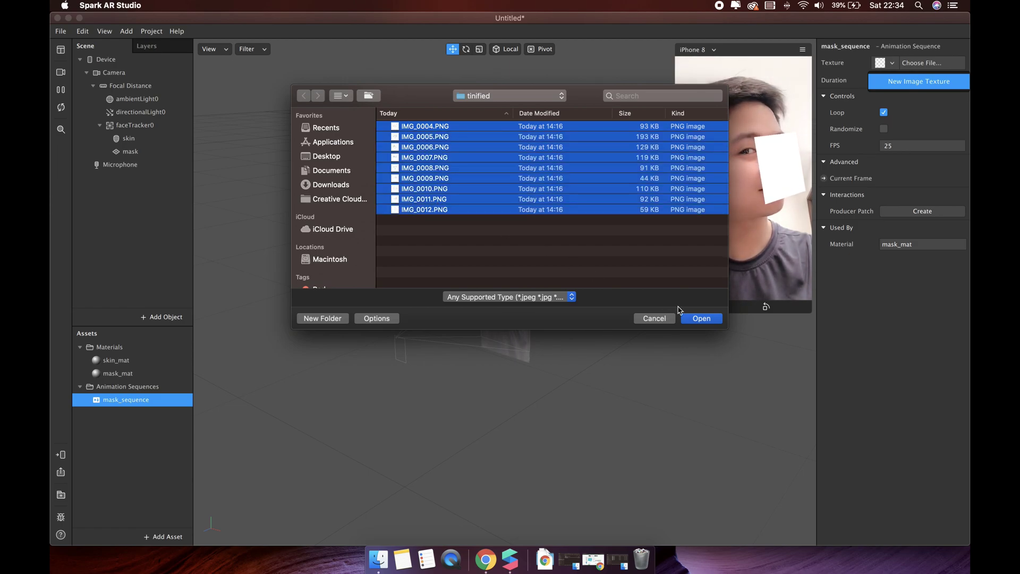
pyautogui.click(700, 318)
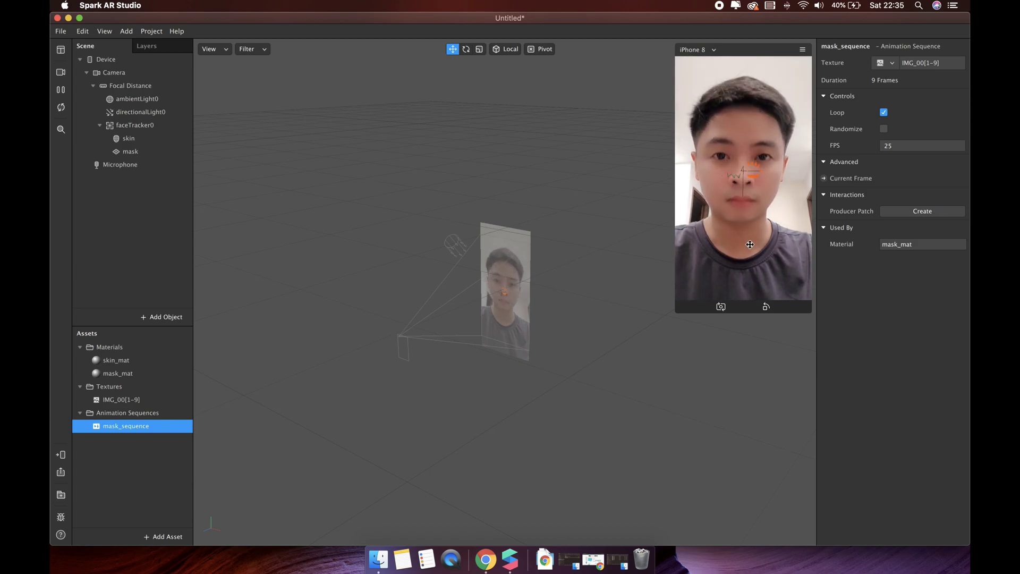
pyautogui.click(907, 146)
pyautogui.press('Return')
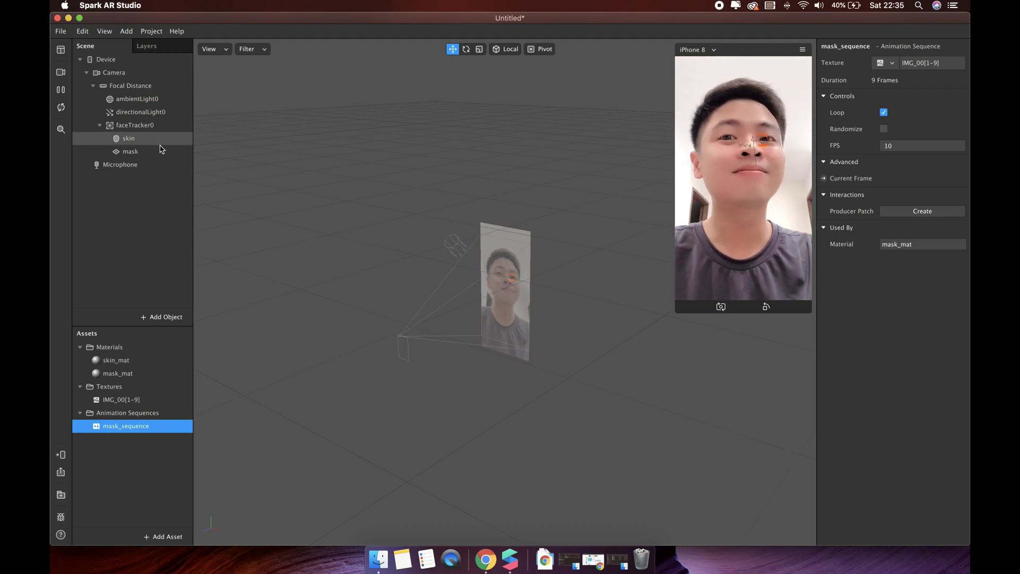
# Scale the mask plane to 2.5 × 2.5 × 1 in the Inspector.
pyautogui.click(133, 152)
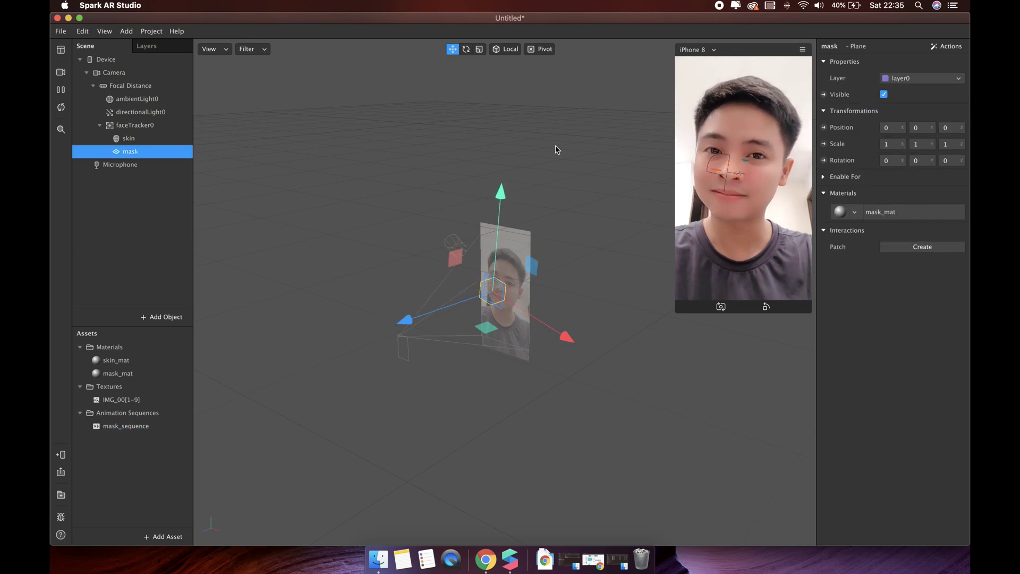
pyautogui.click(890, 143)
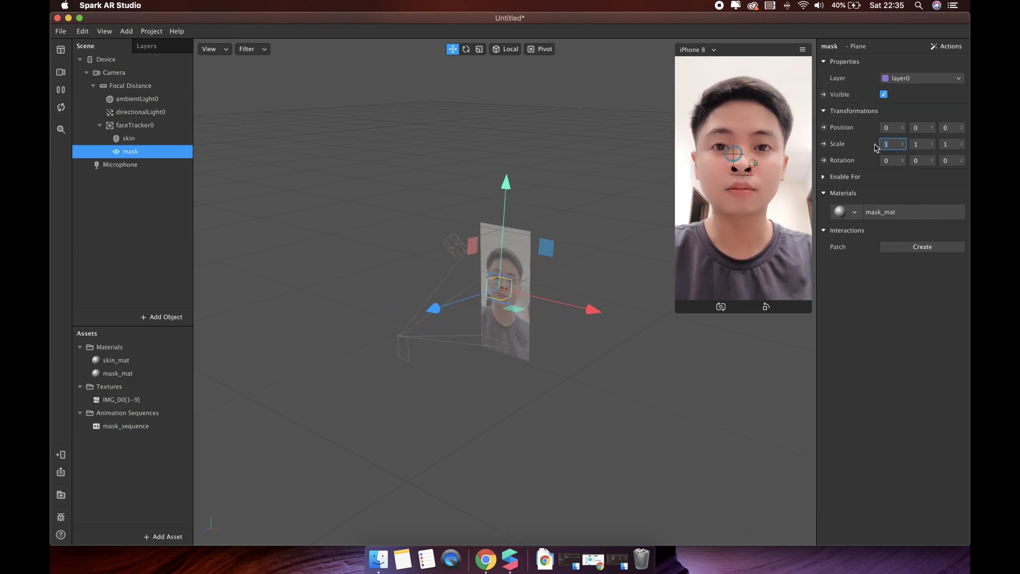
pyautogui.write('2.5')
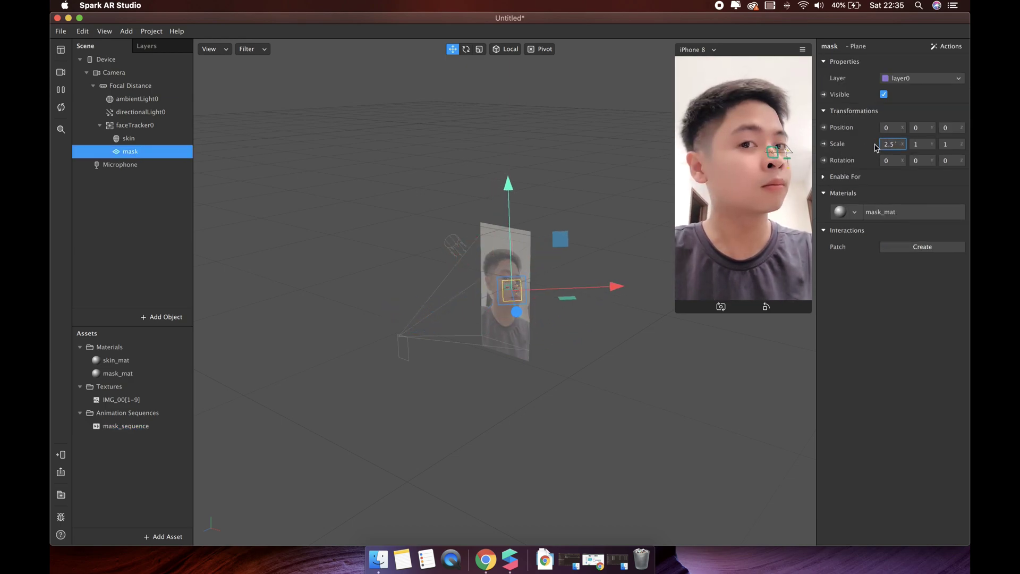
pyautogui.press('Tab')
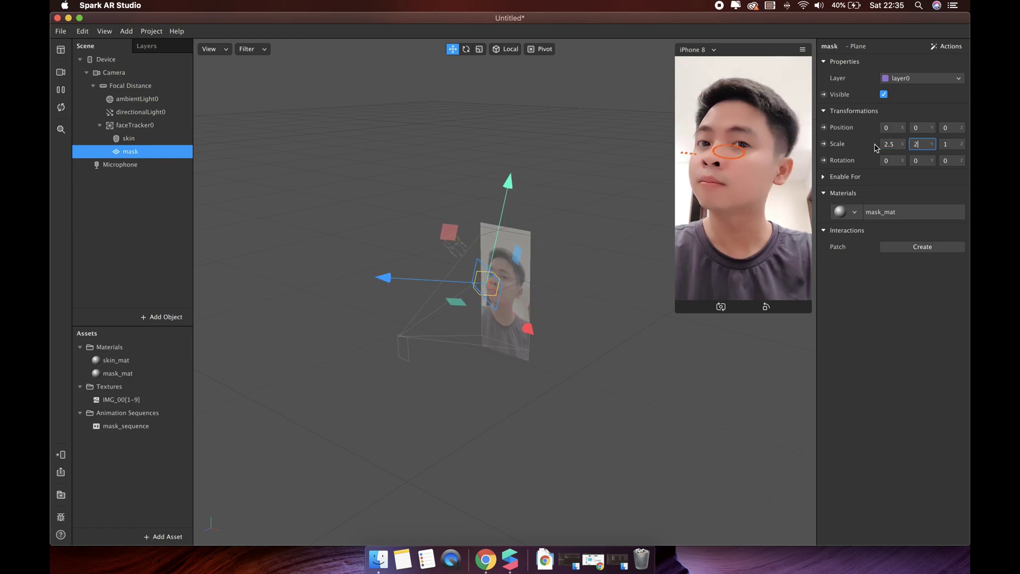
pyautogui.write('2.5')
pyautogui.press('Tab')
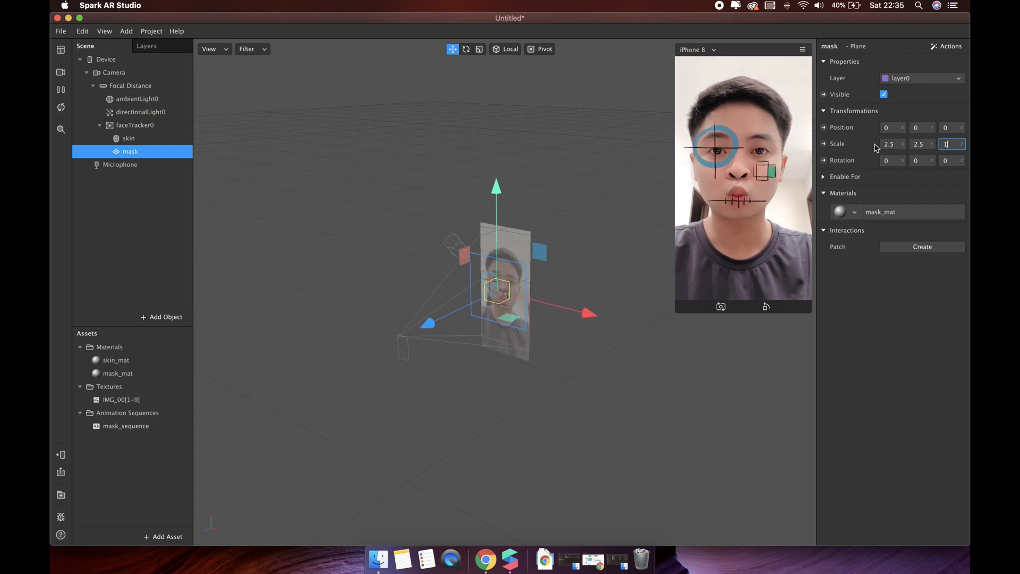
pyautogui.press('Return')
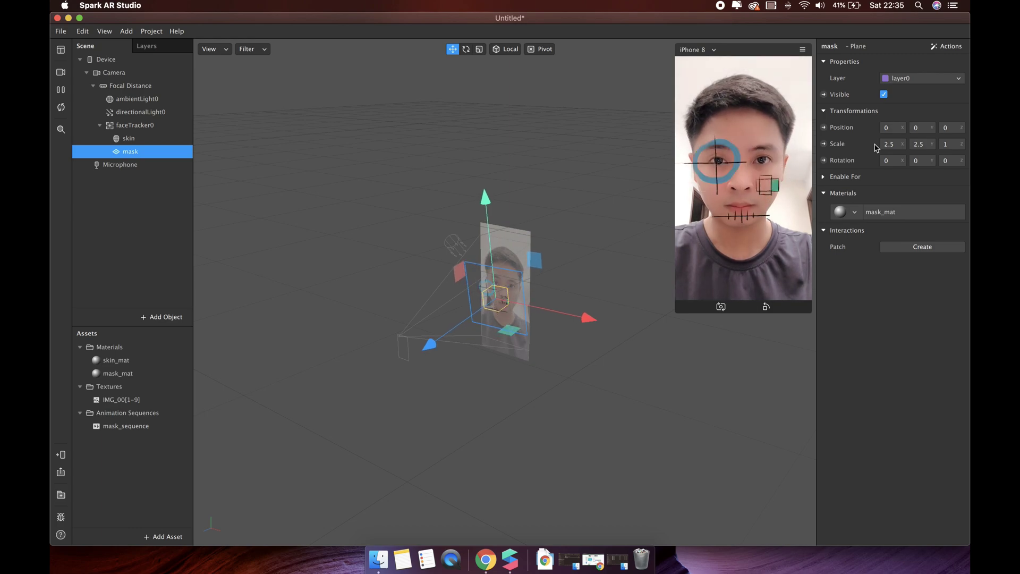
# Send the effect to the Instagram Camera app through Test on Device.
pyautogui.click(62, 456)
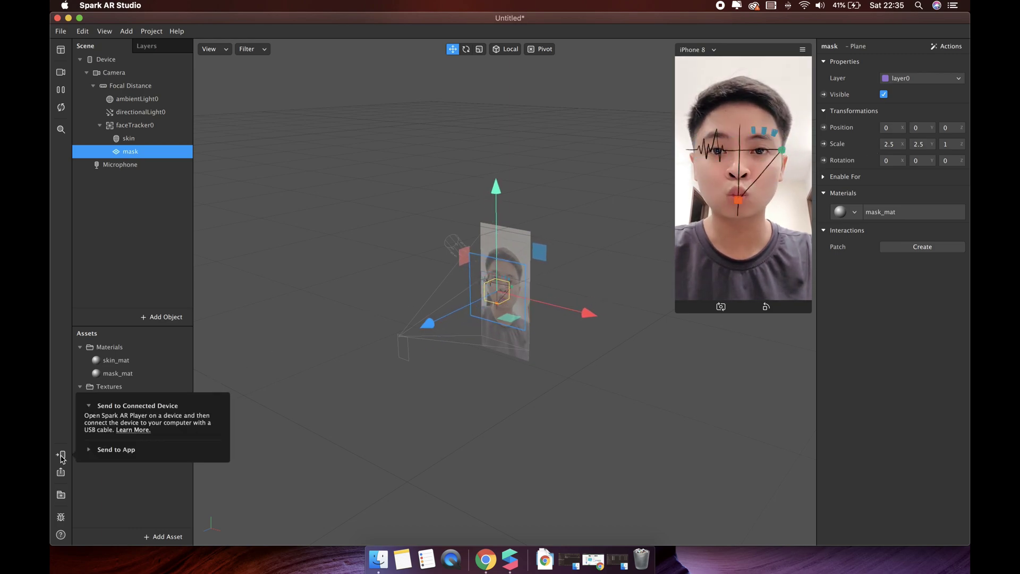
pyautogui.click(109, 451)
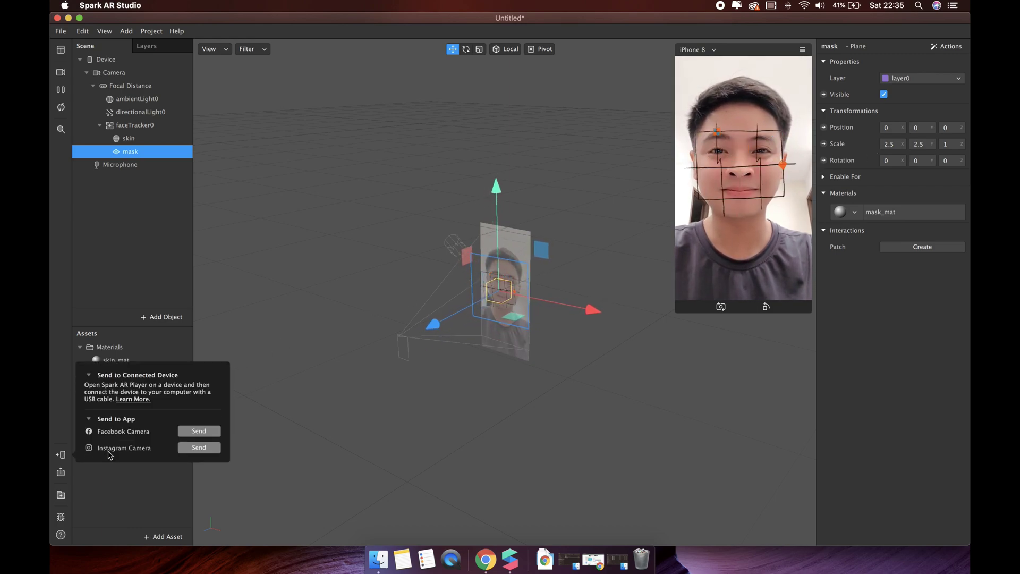
pyautogui.click(197, 449)
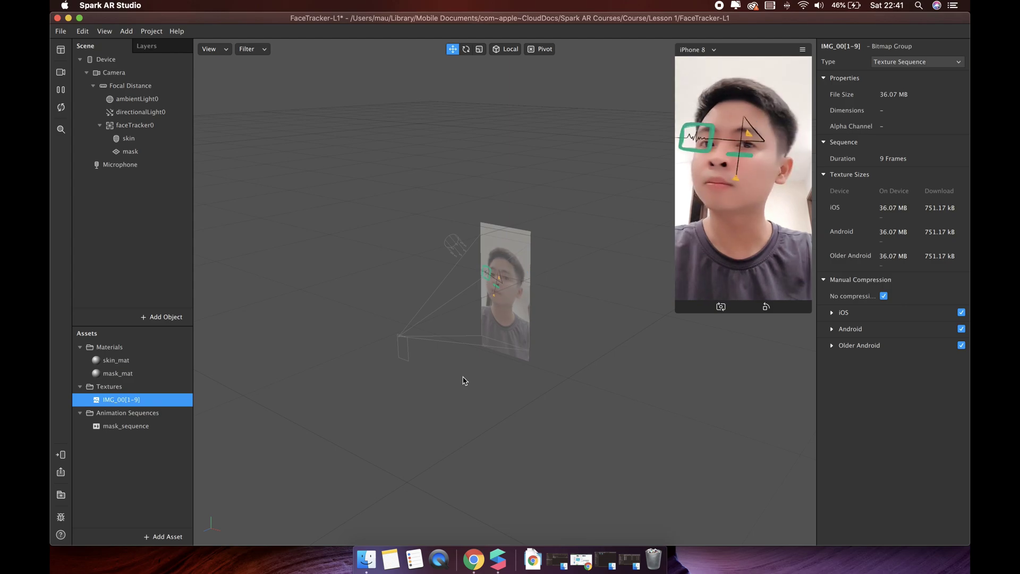
# Check the upload file-size details, then export FaceTracker-L1.arexport into the Lesson 1 folder.
pyautogui.click(60, 473)
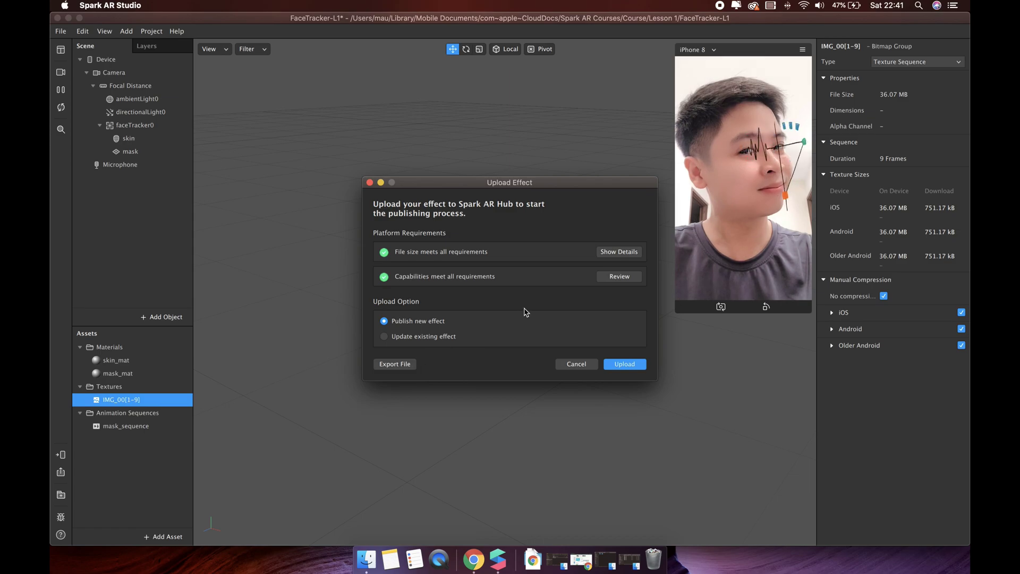
pyautogui.click(616, 255)
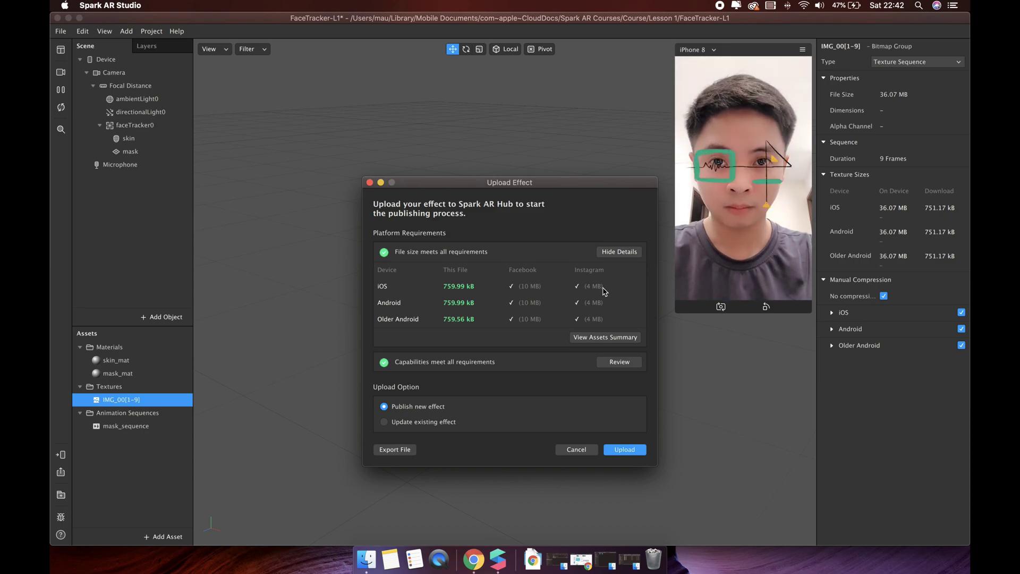
pyautogui.click(395, 449)
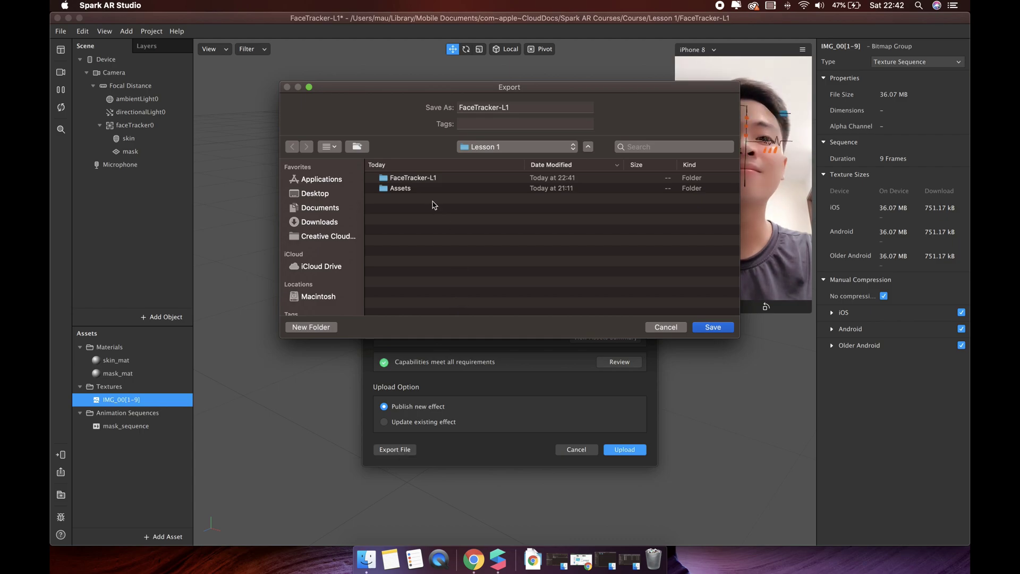
pyautogui.click(711, 328)
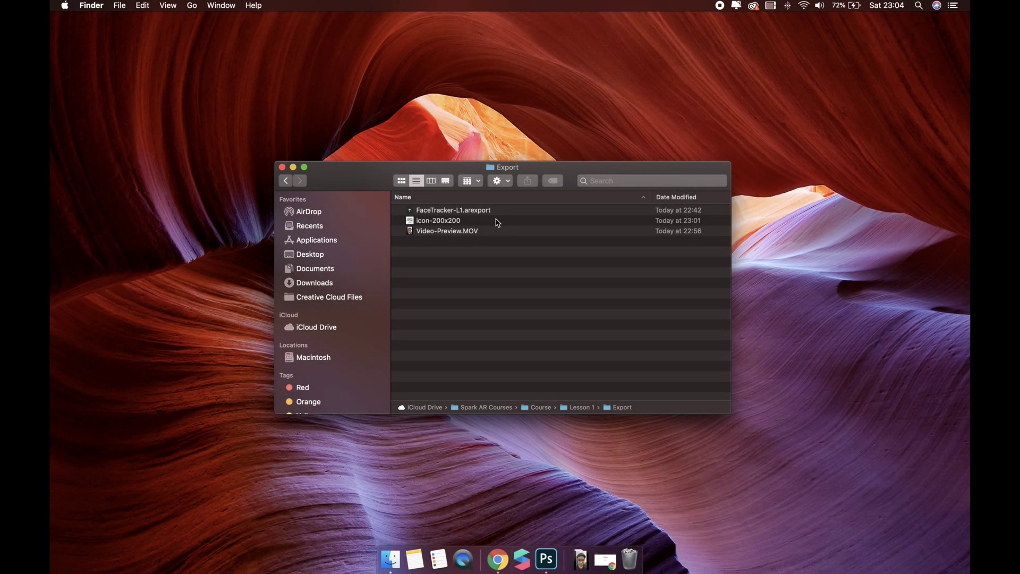
# Quick Look the icon-200x200 image and the Video-Preview.MOV clip in the Export folder.
pyautogui.click(439, 212)
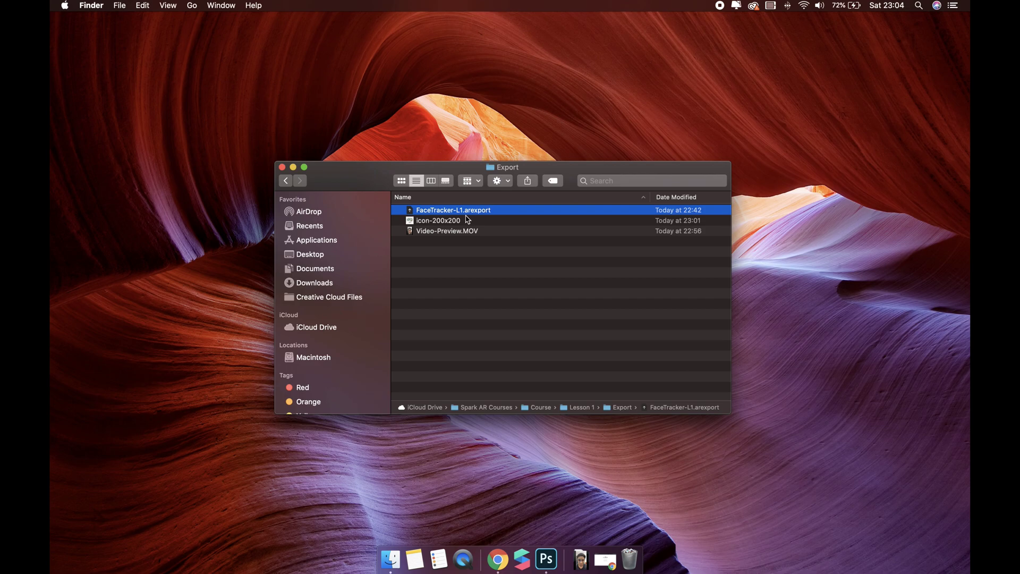
pyautogui.click(447, 221)
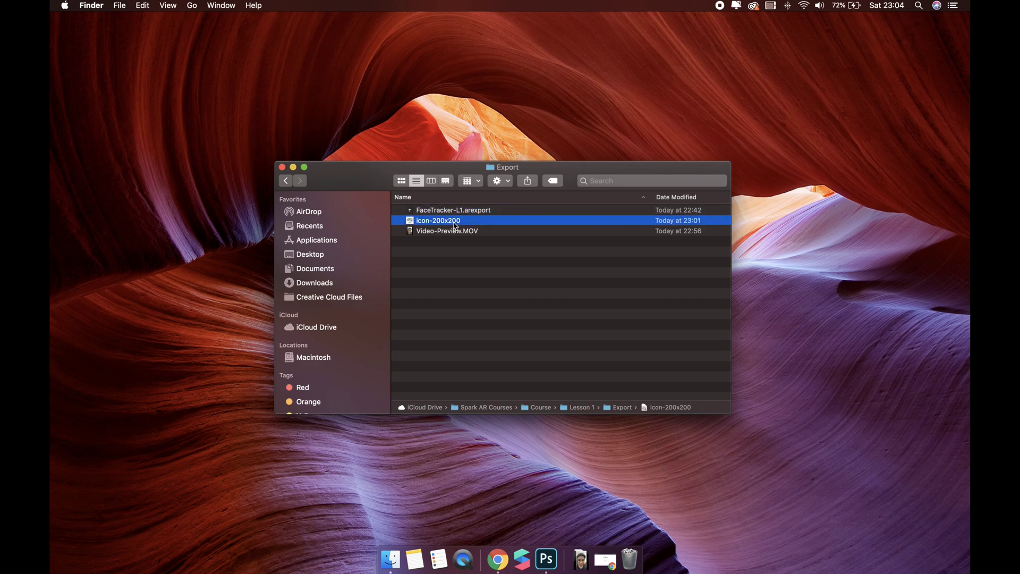
pyautogui.press('space')
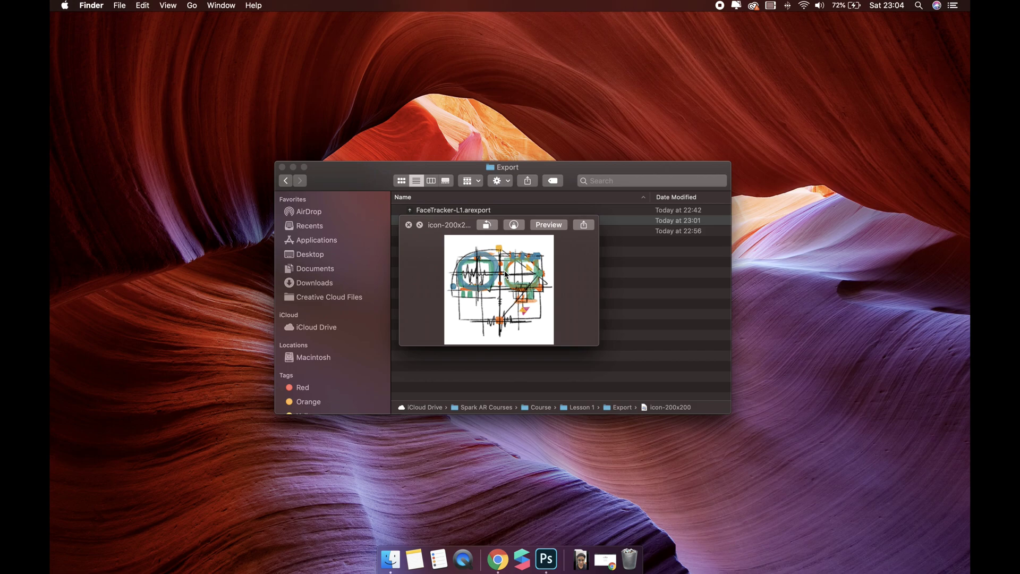
pyautogui.press('space')
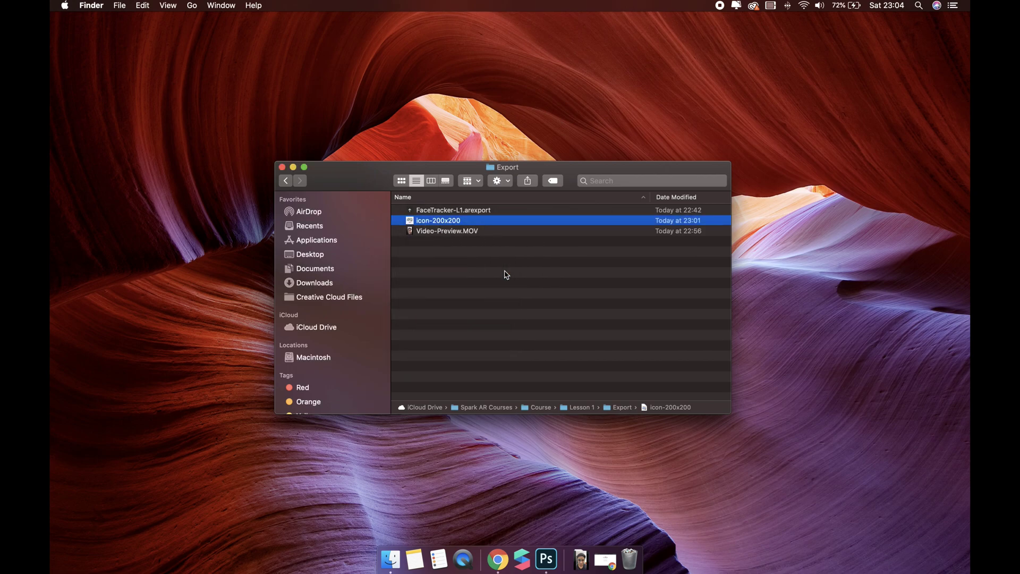
pyautogui.click(467, 232)
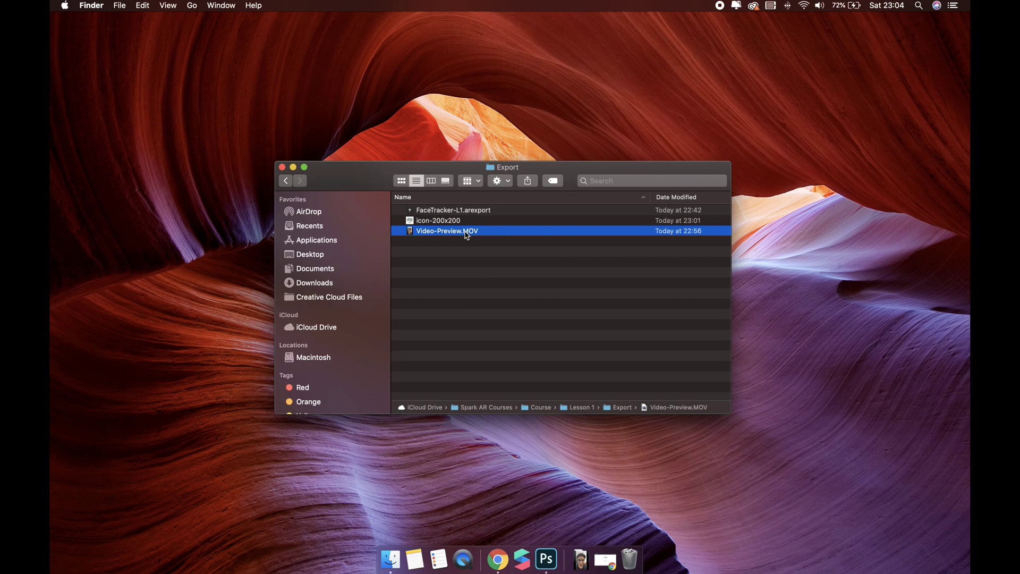
pyautogui.press('space')
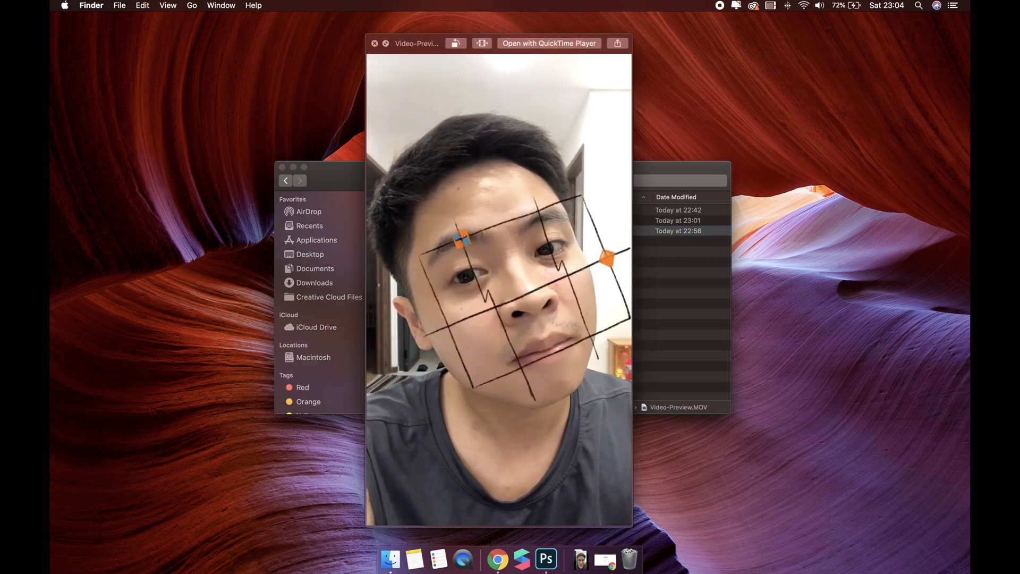
pyautogui.press('space')
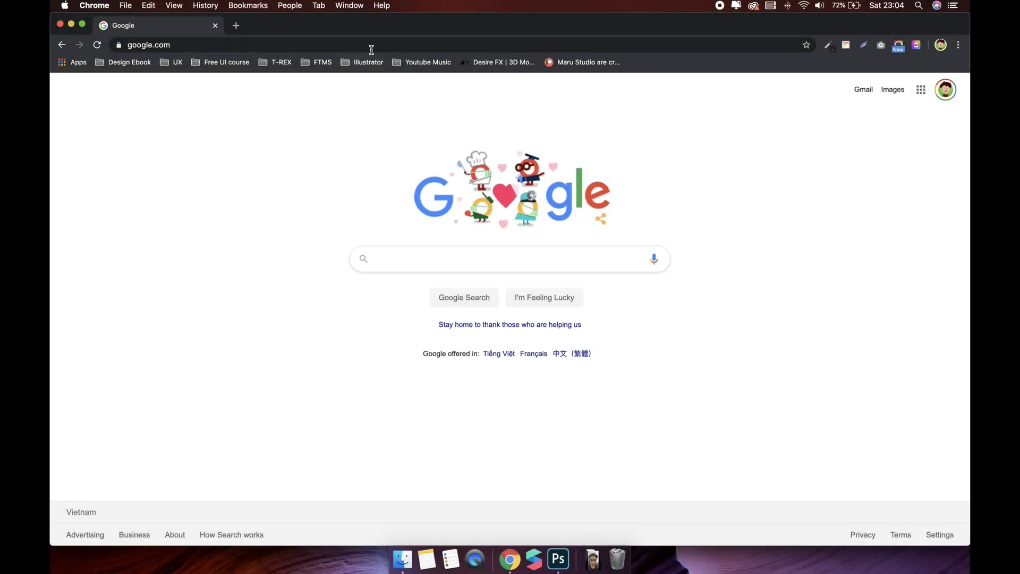
# Go to the Spark AR site, open Manage Effects in Spark AR Hub, and start publishing a new effect.
pyautogui.click(371, 48)
pyautogui.write('sparkar.facebook')
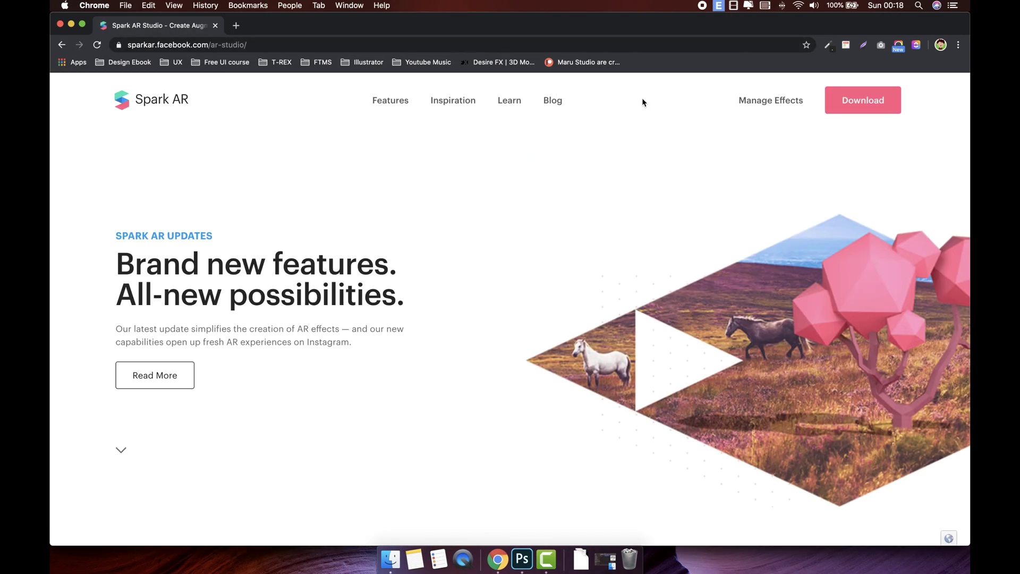
pyautogui.click(755, 103)
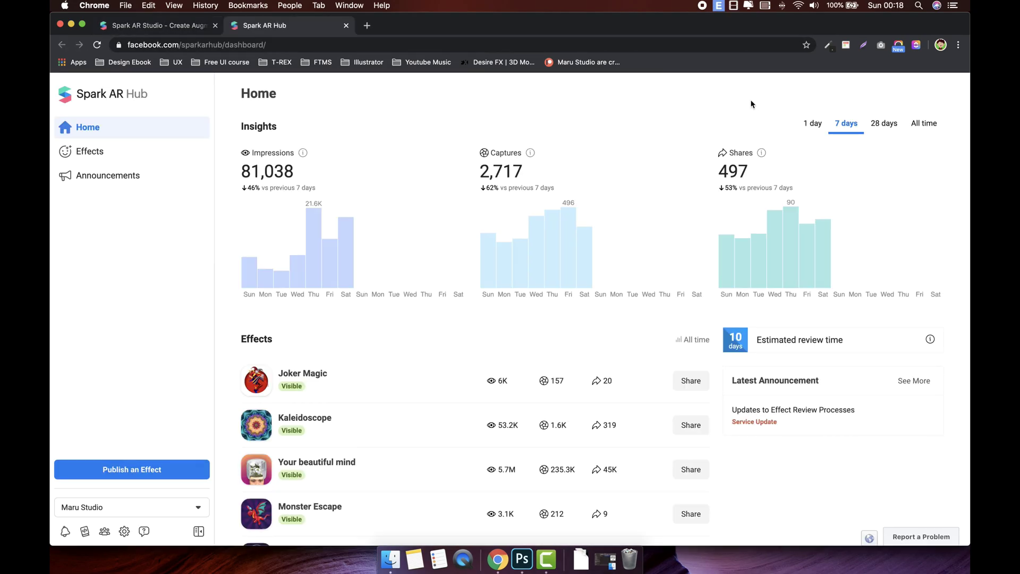
pyautogui.click(148, 470)
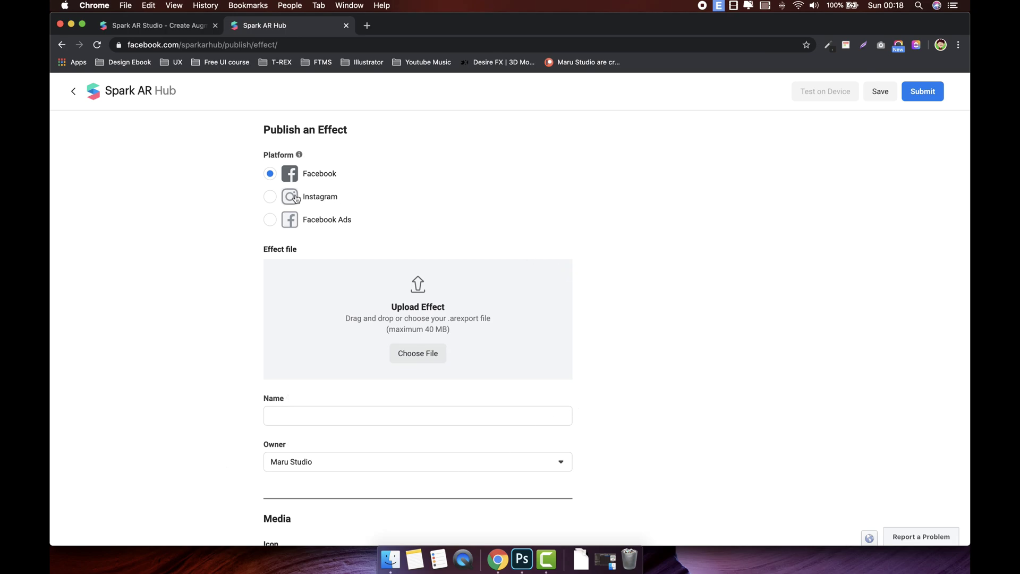
# Target Instagram and upload FaceTracker-L1.arexport as the effect file.
pyautogui.click(270, 198)
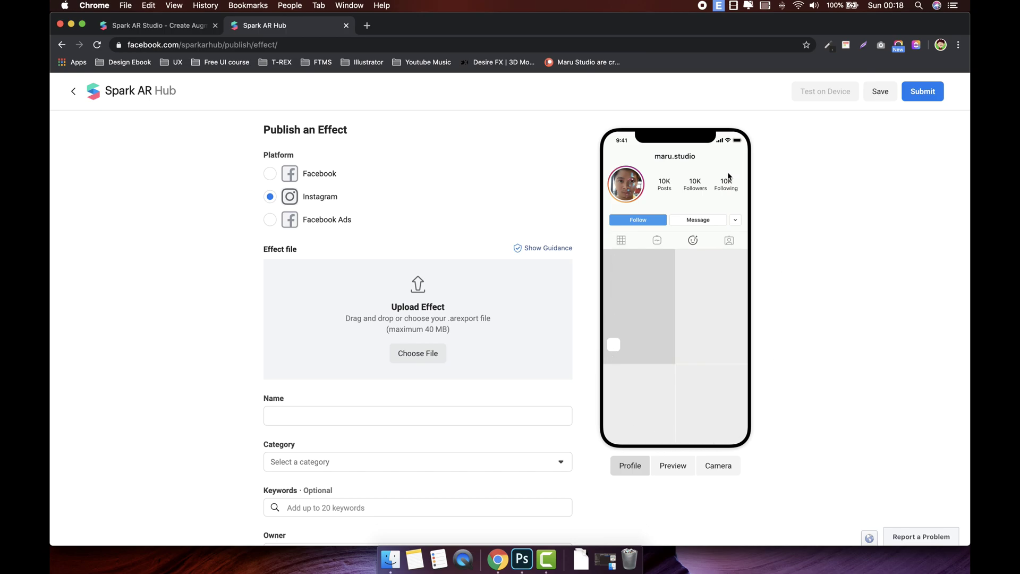
pyautogui.click(423, 355)
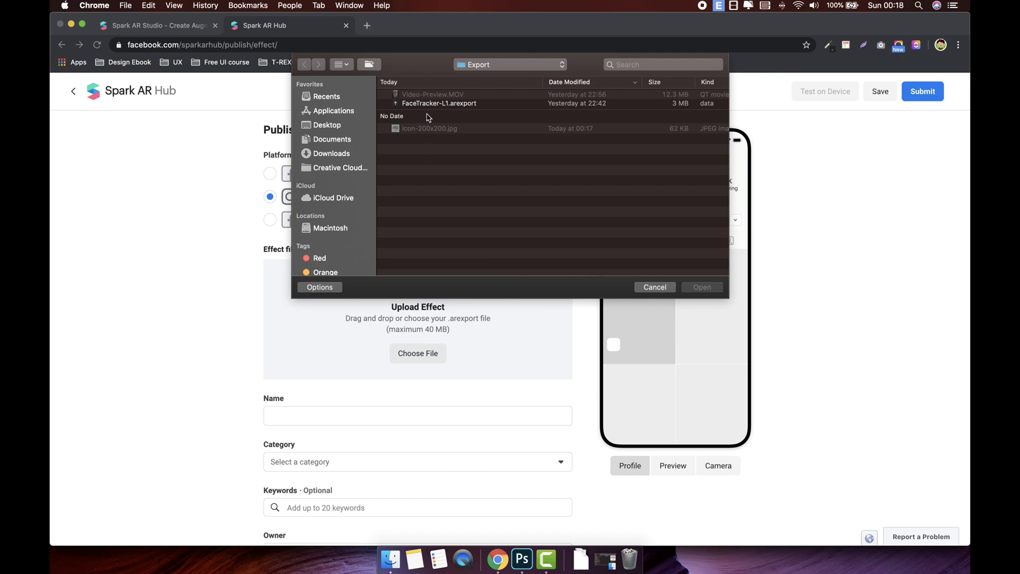
pyautogui.click(441, 105)
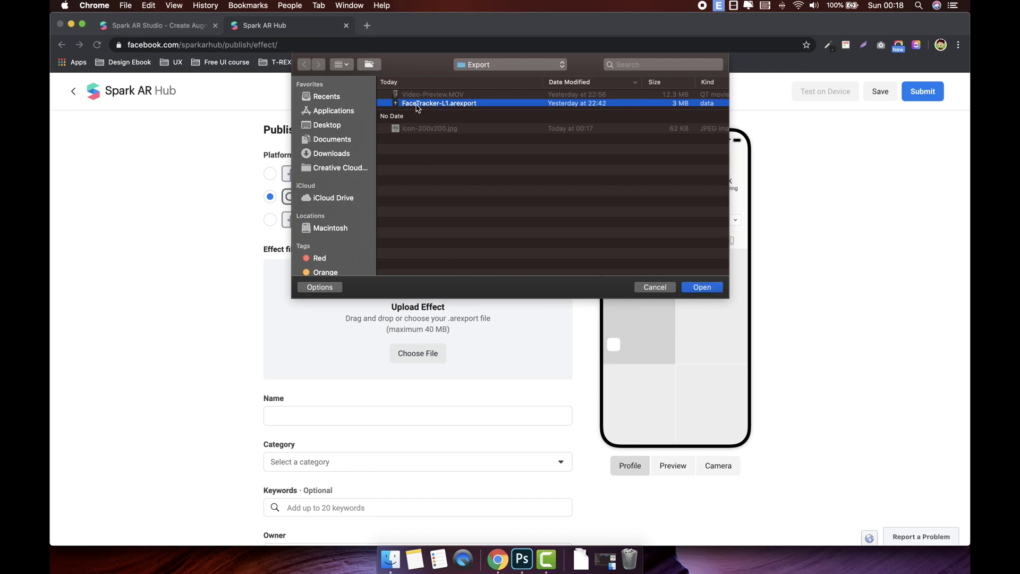
pyautogui.click(689, 287)
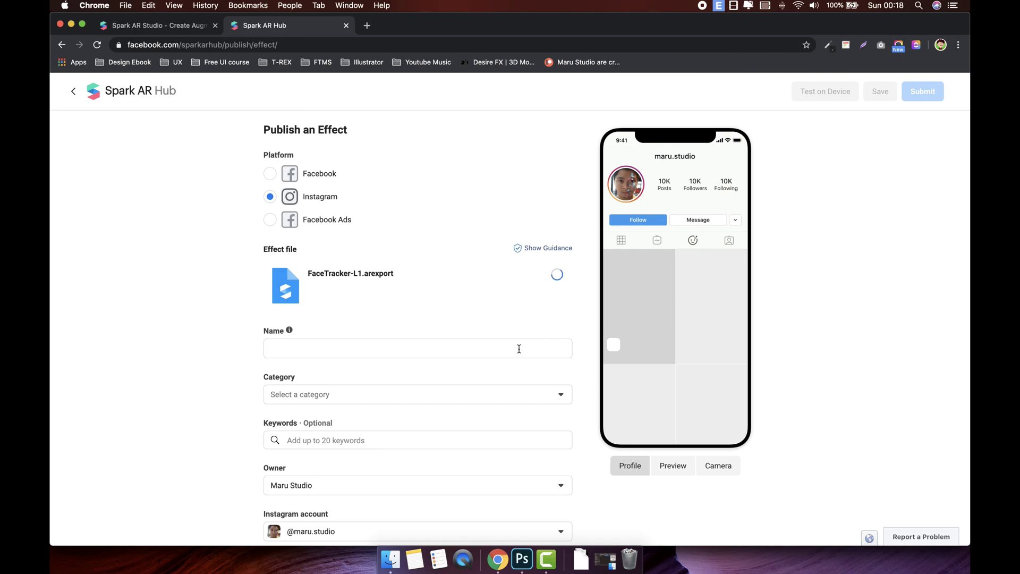
# Name the effect Line Art and set its category to Selfies.
pyautogui.click(519, 349)
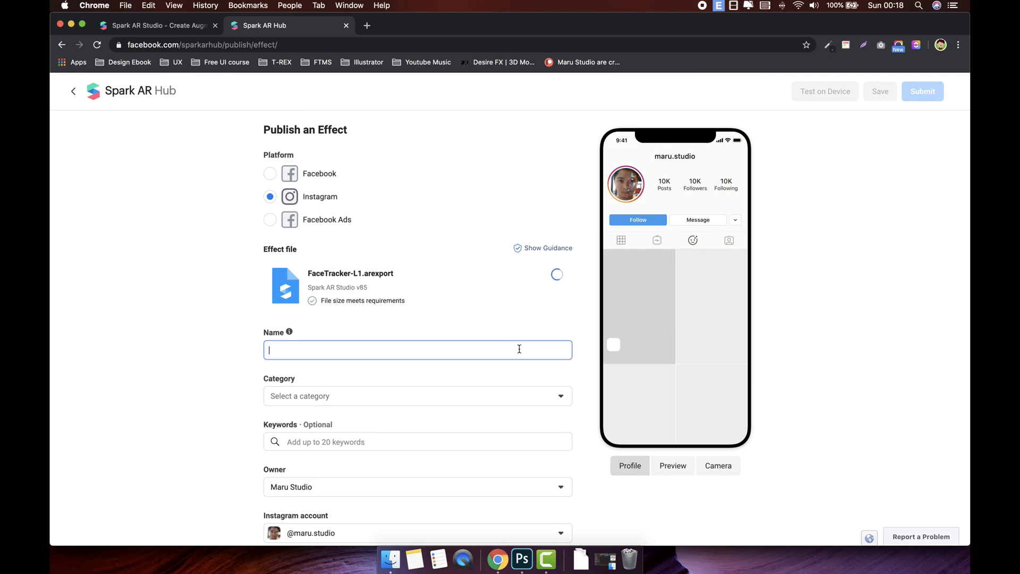
pyautogui.write('Line Art')
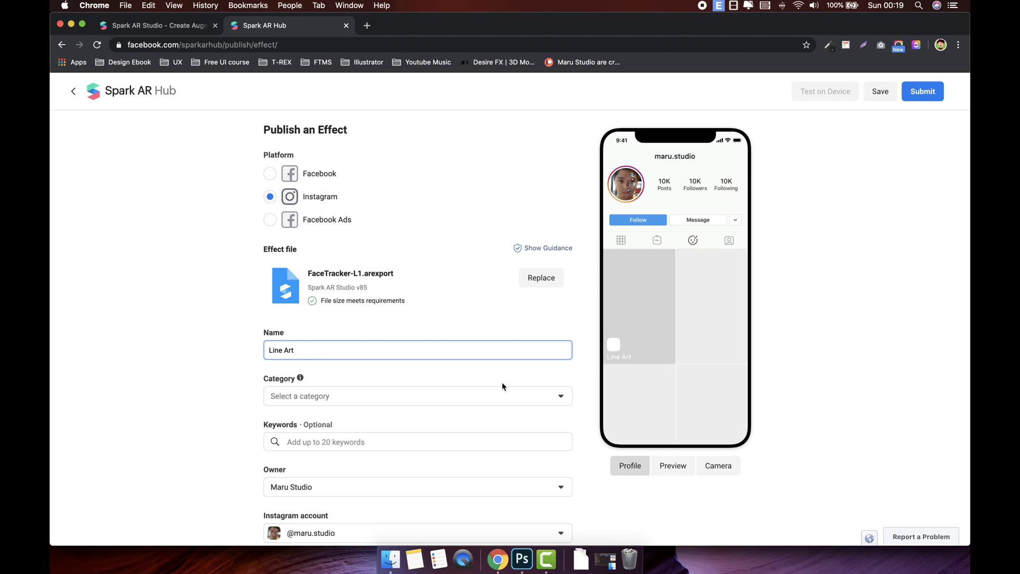
pyautogui.click(498, 394)
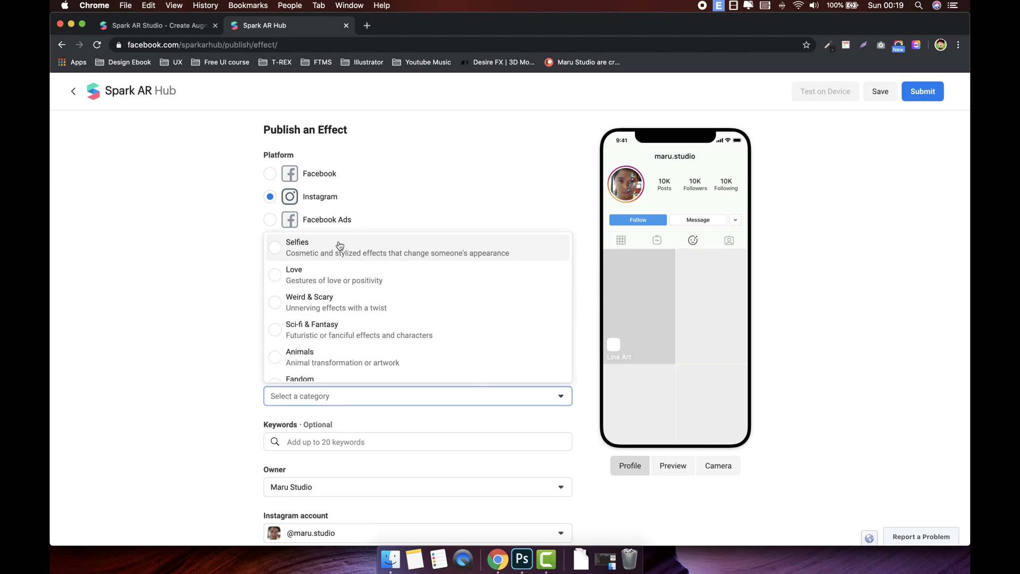
pyautogui.click(290, 246)
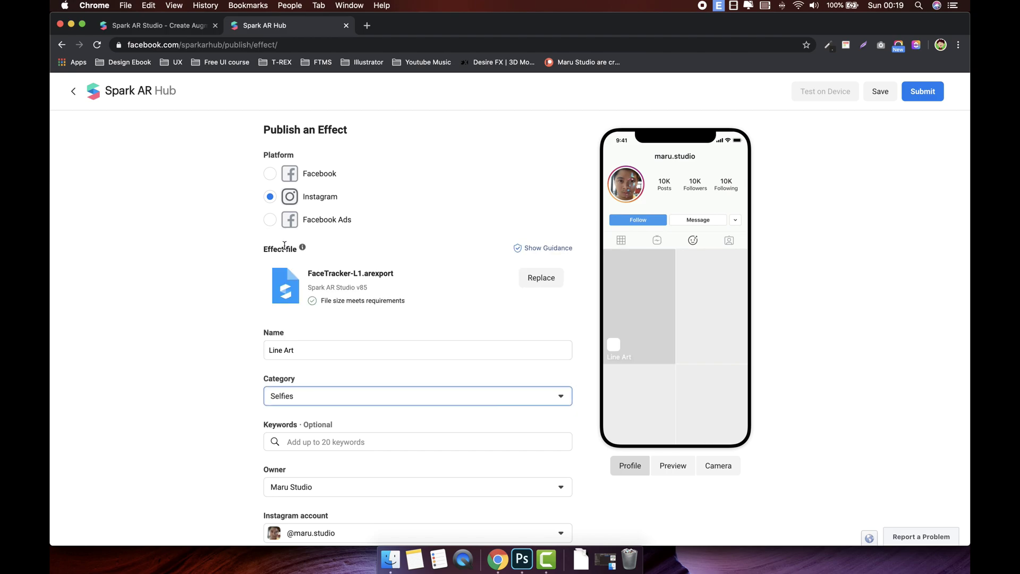
pyautogui.click(462, 363)
# Add the search keywords Line Art and FaceArt.
pyautogui.click(447, 447)
pyautogui.write('Line Art')
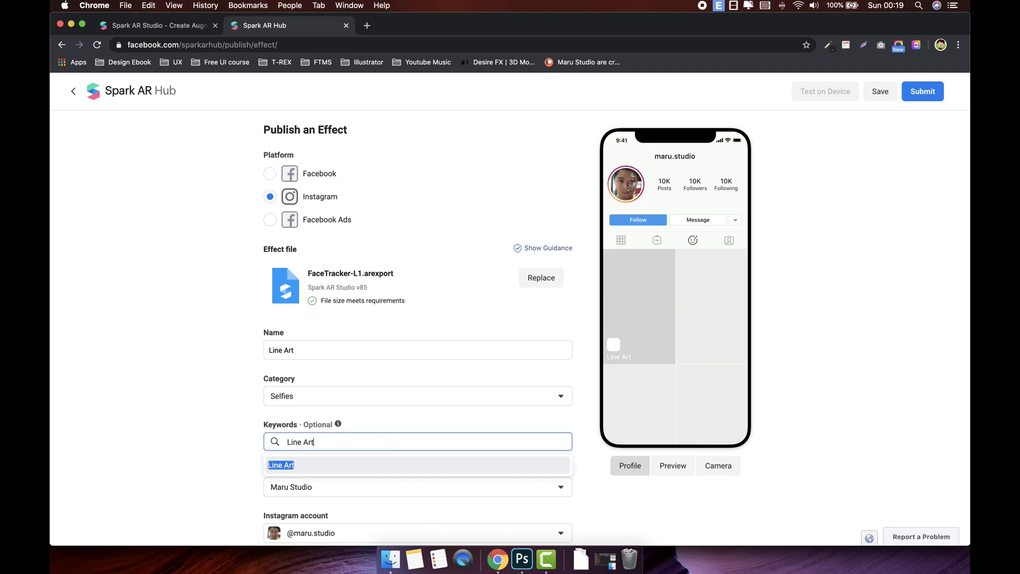
pyautogui.press('Return')
pyautogui.write('FaceArt')
pyautogui.press('Return')
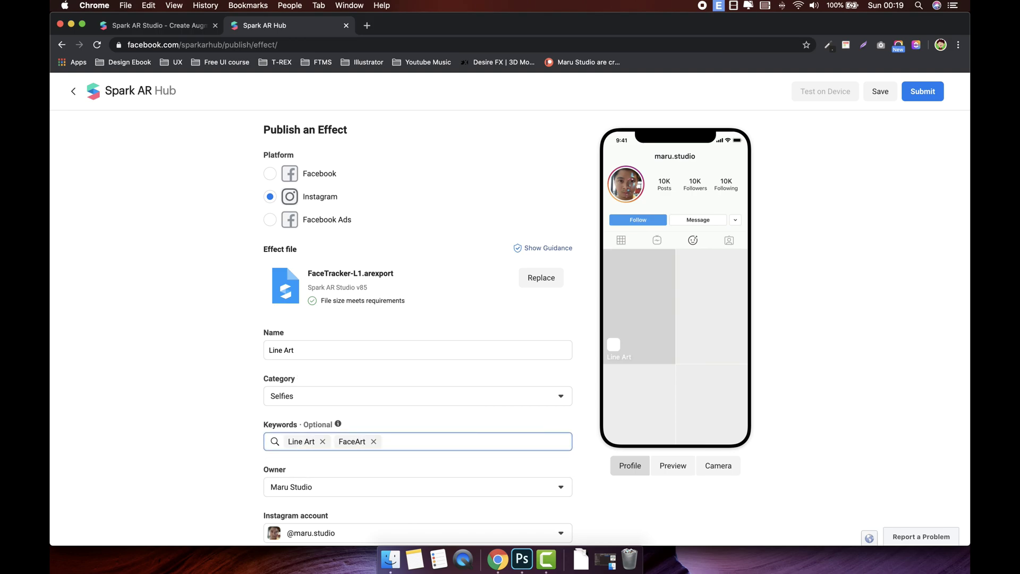
# Upload Video-Preview.MOV as the effect's demo video.
pyautogui.scroll(-5, 418, 319)
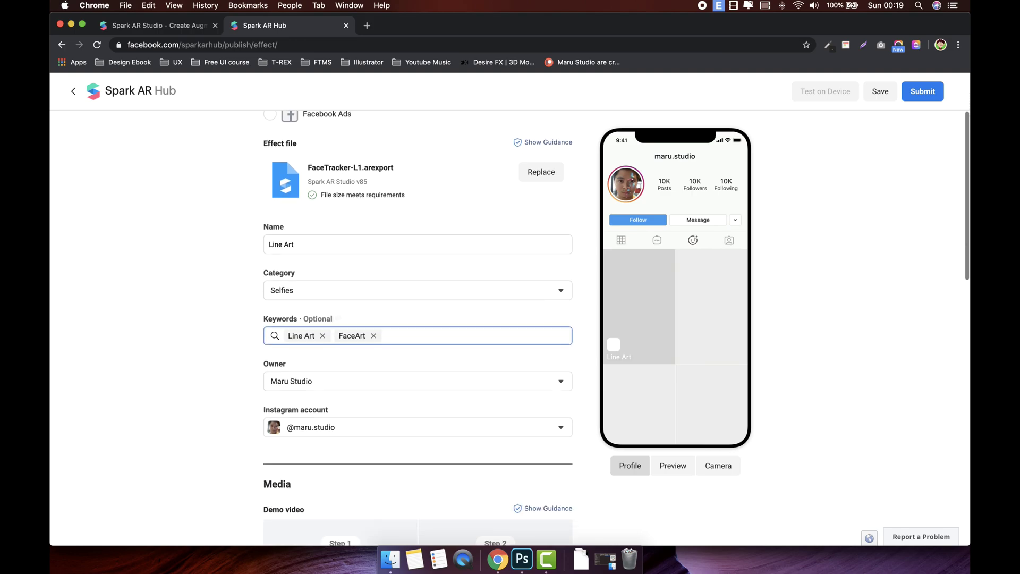
pyautogui.scroll(-2, 418, 330)
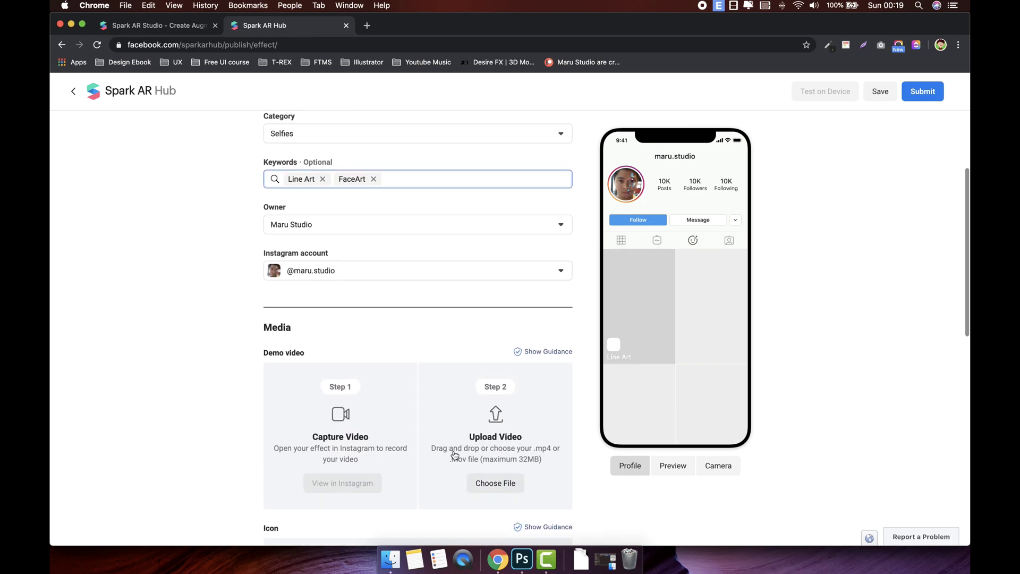
pyautogui.click(485, 482)
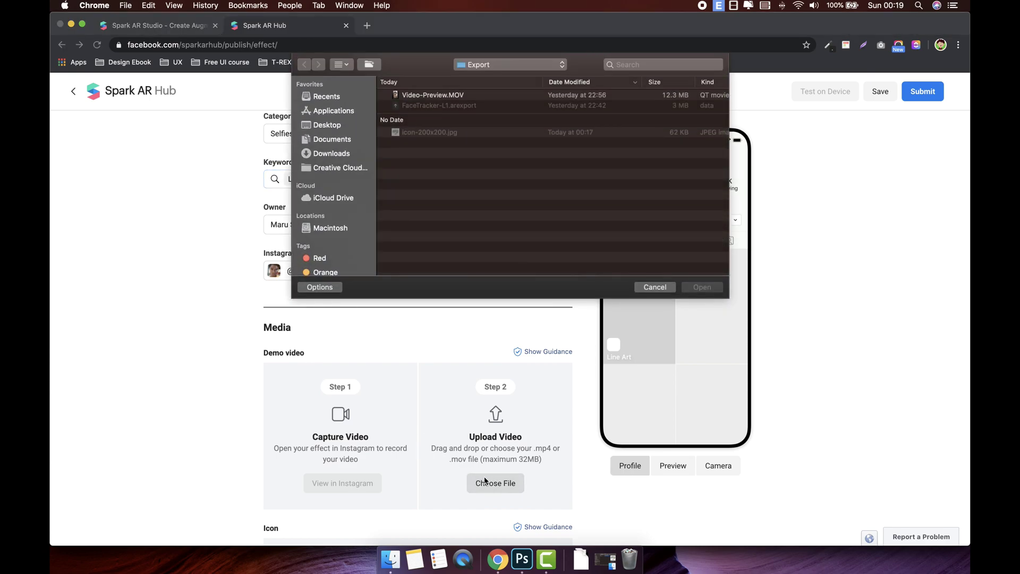
pyautogui.click(455, 98)
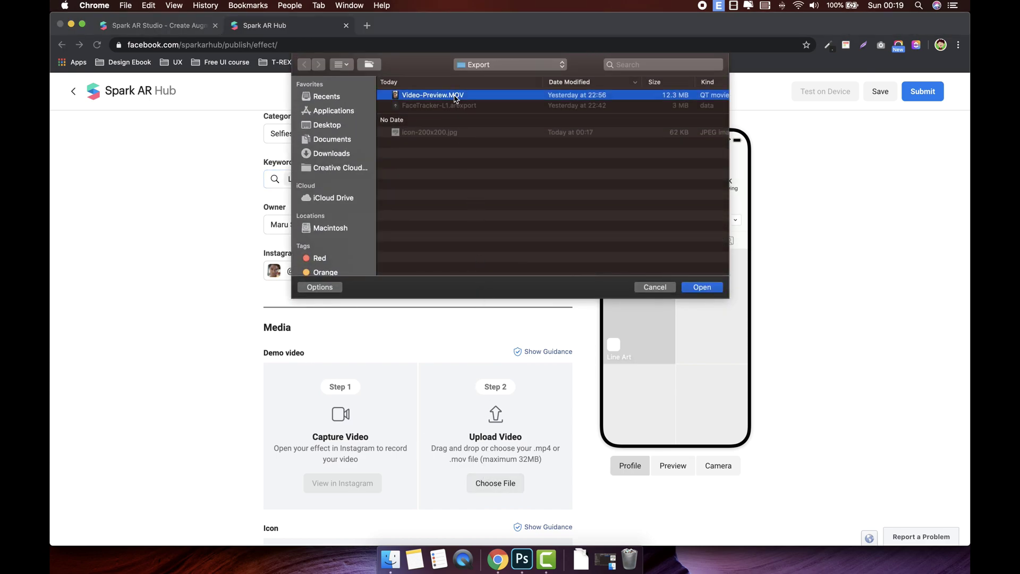
pyautogui.click(700, 287)
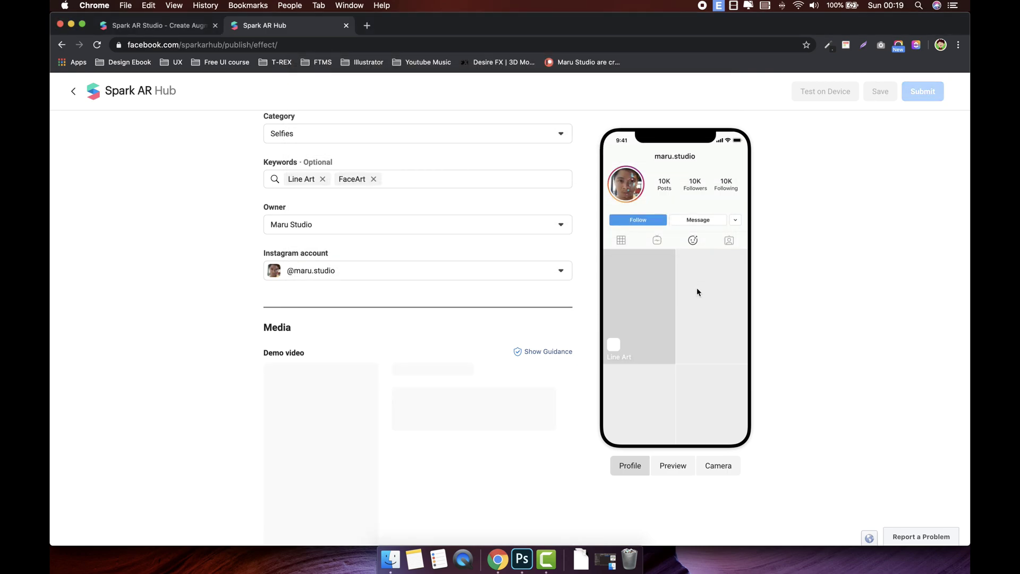
# Load icon-200x200.jpg as the effect icon.
pyautogui.scroll(-4, 700, 386)
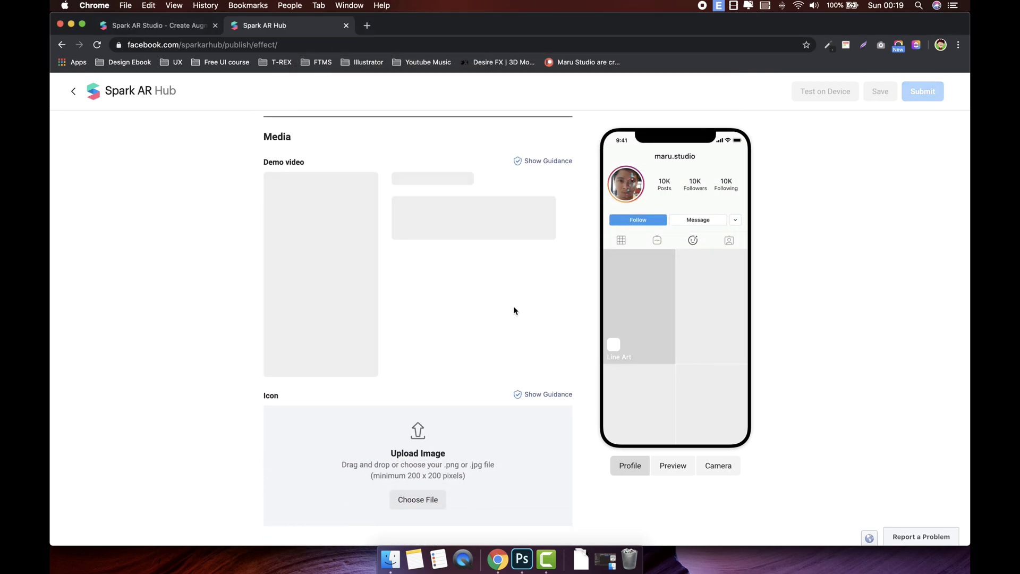
pyautogui.scroll(-1, 488, 343)
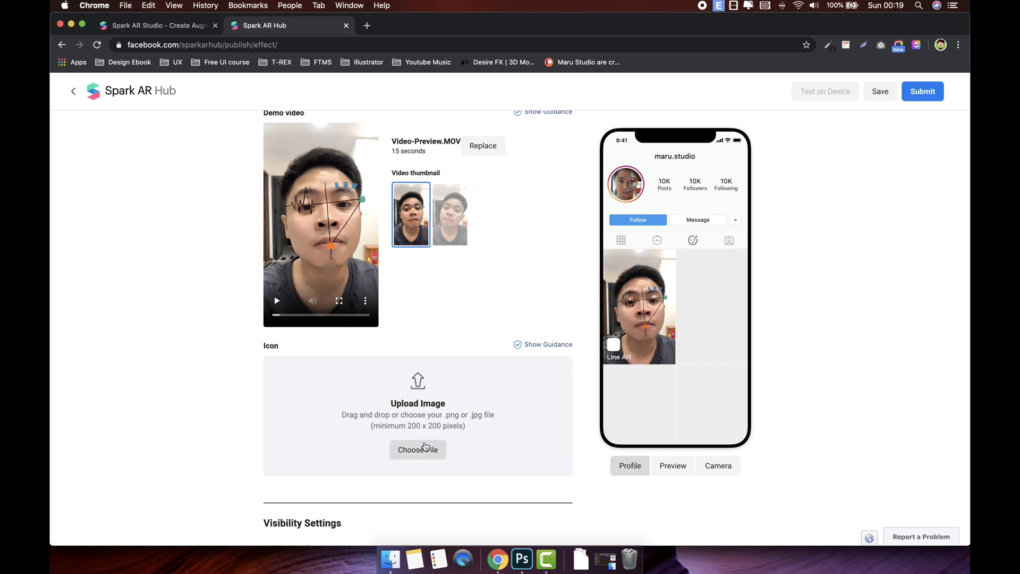
pyautogui.click(424, 450)
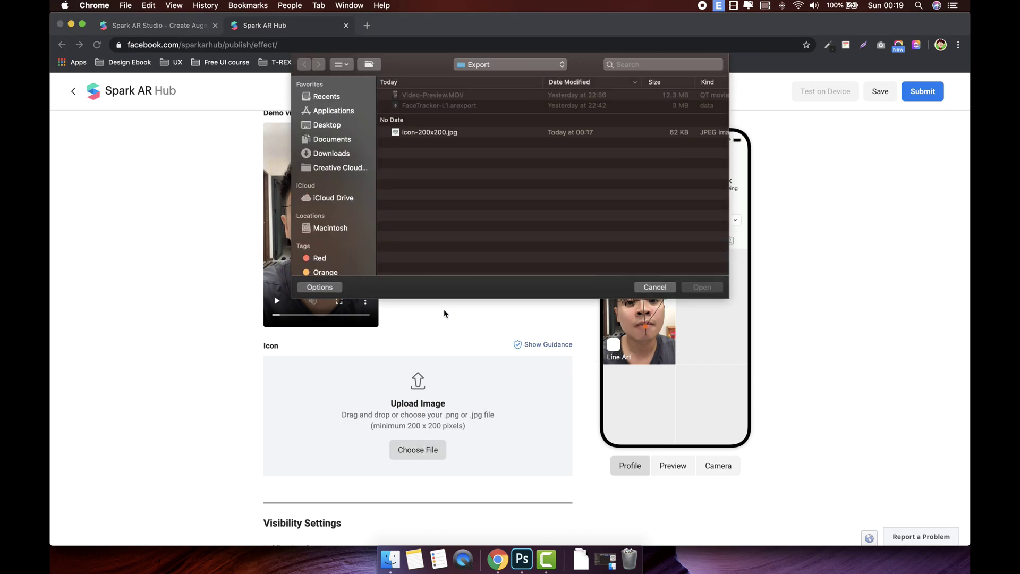
pyautogui.click(437, 137)
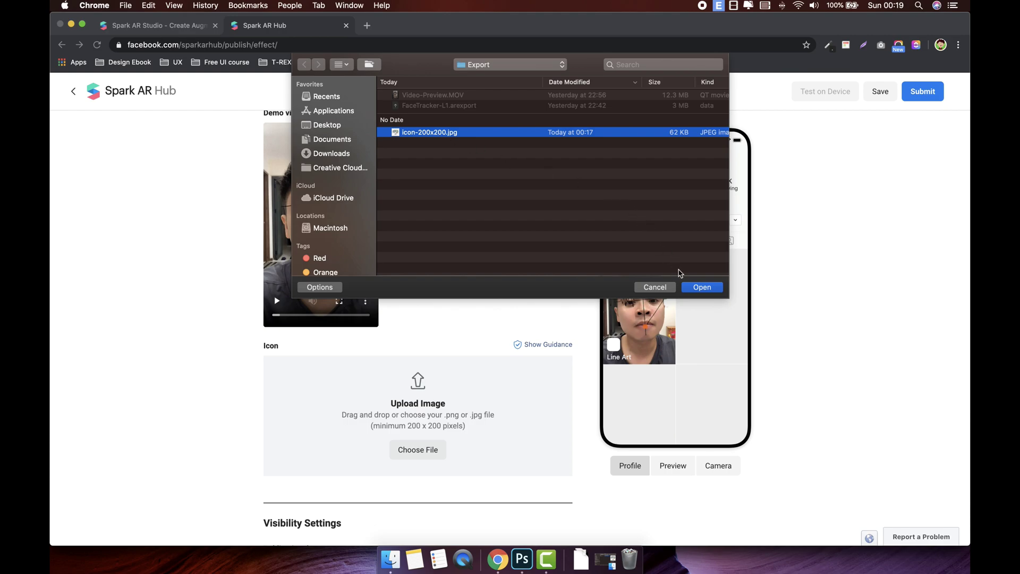
pyautogui.click(701, 288)
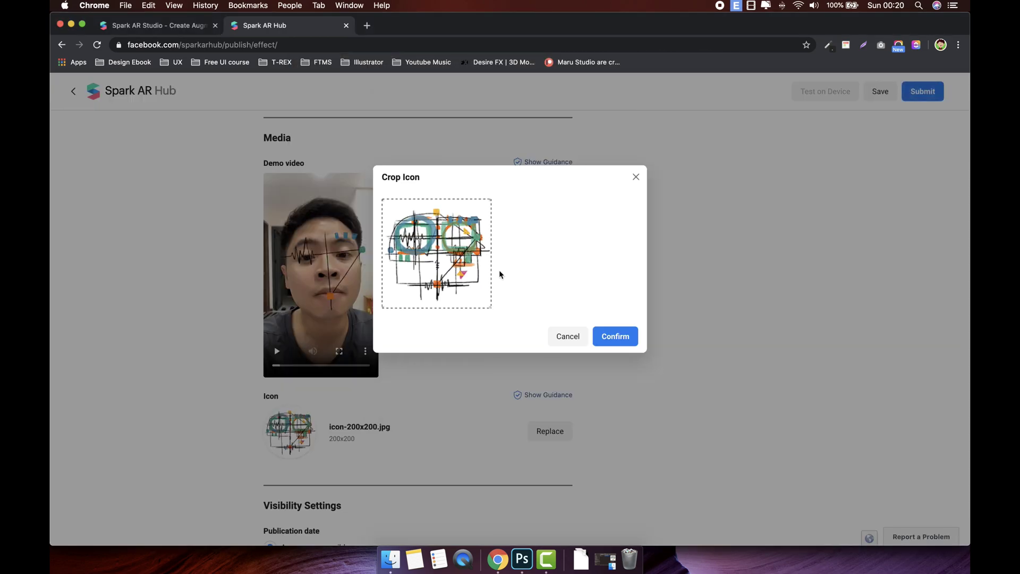
# Confirm the icon crop and show the guidance for both the icon and the demo video.
pyautogui.click(622, 337)
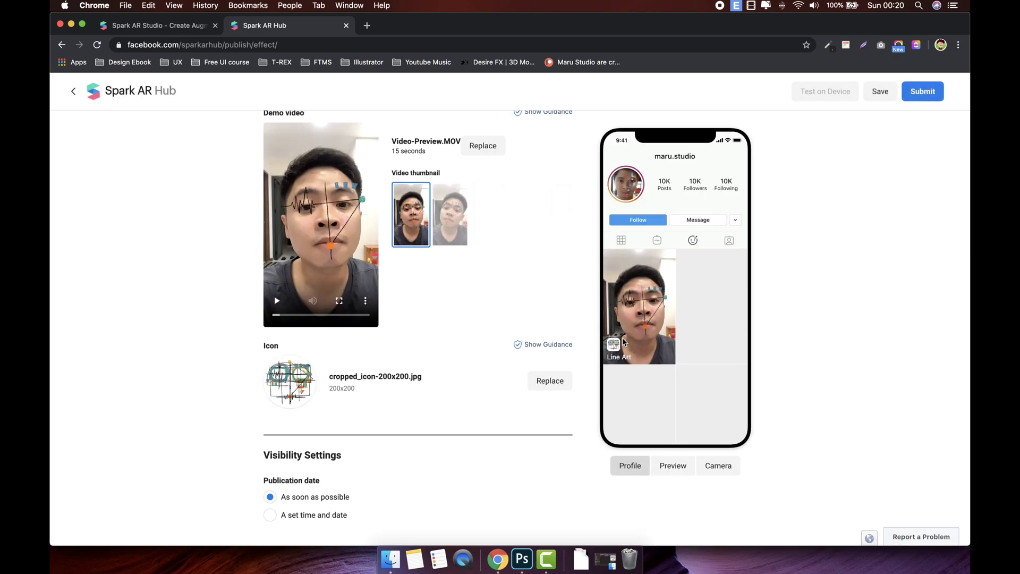
pyautogui.scroll(1, 619, 348)
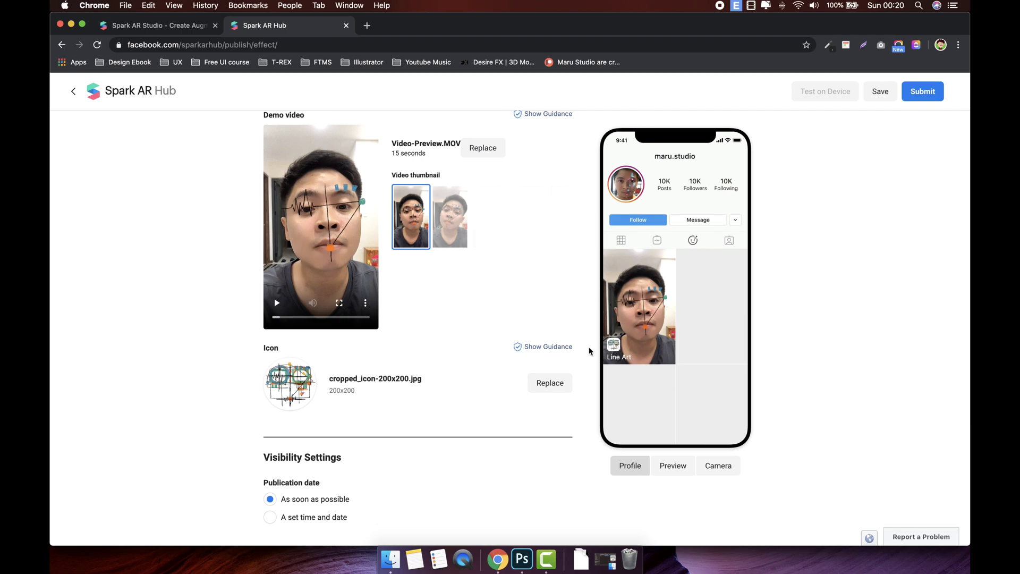
pyautogui.click(549, 347)
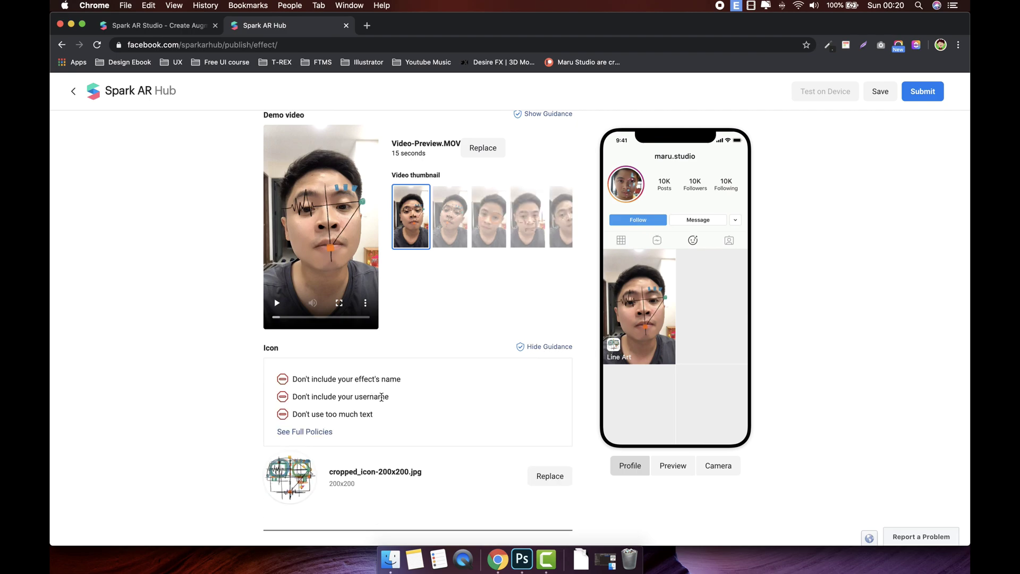
pyautogui.scroll(3, 531, 176)
pyautogui.click(544, 159)
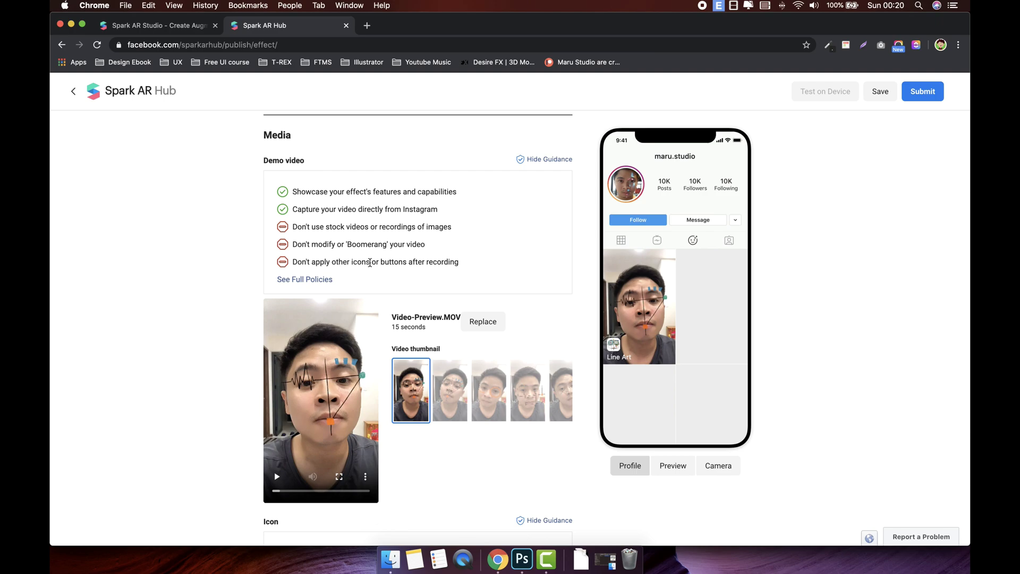
pyautogui.scroll(-8, 496, 288)
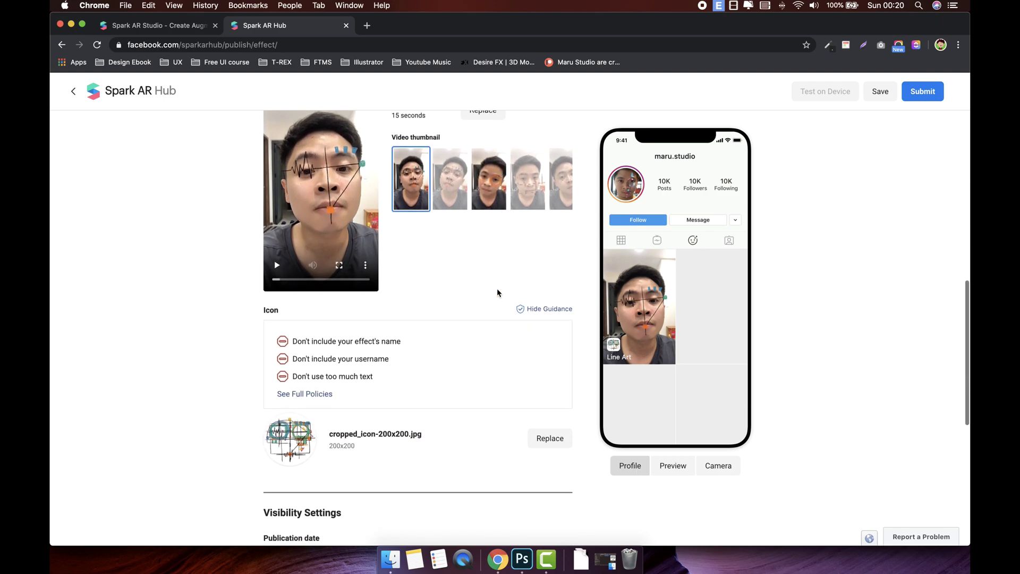
pyautogui.scroll(-5, 497, 292)
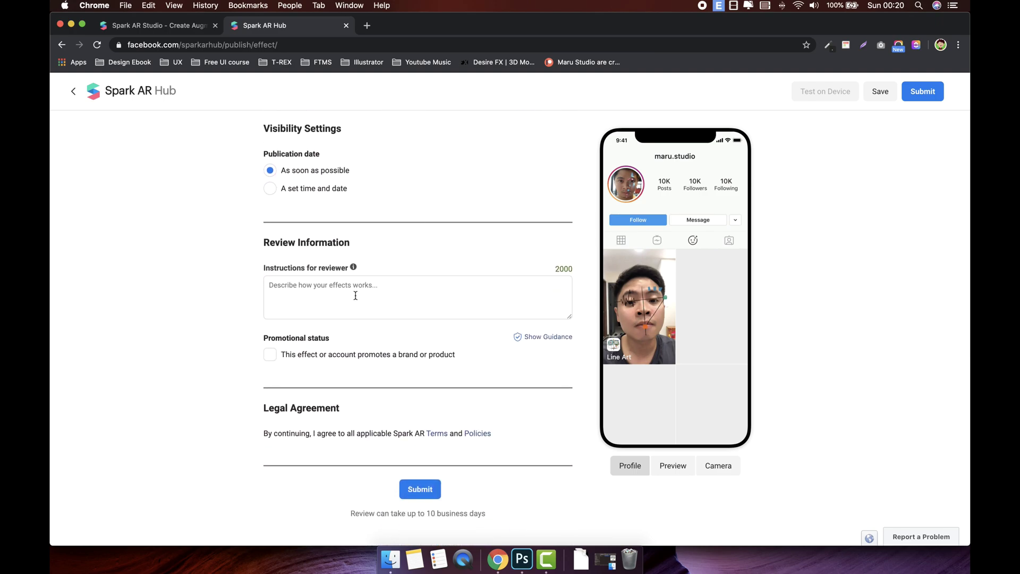
# Enter 'Face Line Art' as reviewer instructions and submit the Line Art effect.
pyautogui.click(356, 296)
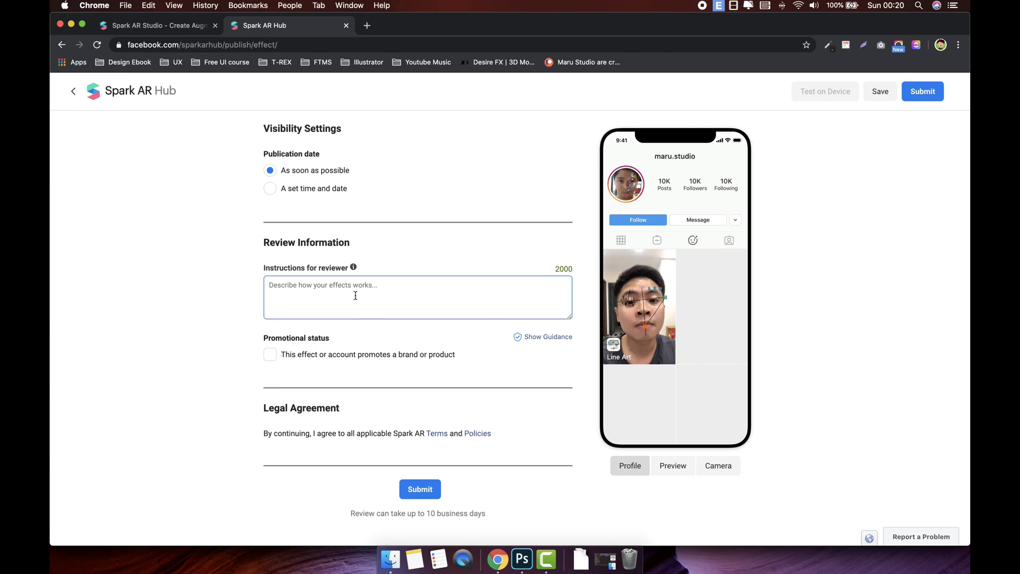
pyautogui.write('Face Line Art')
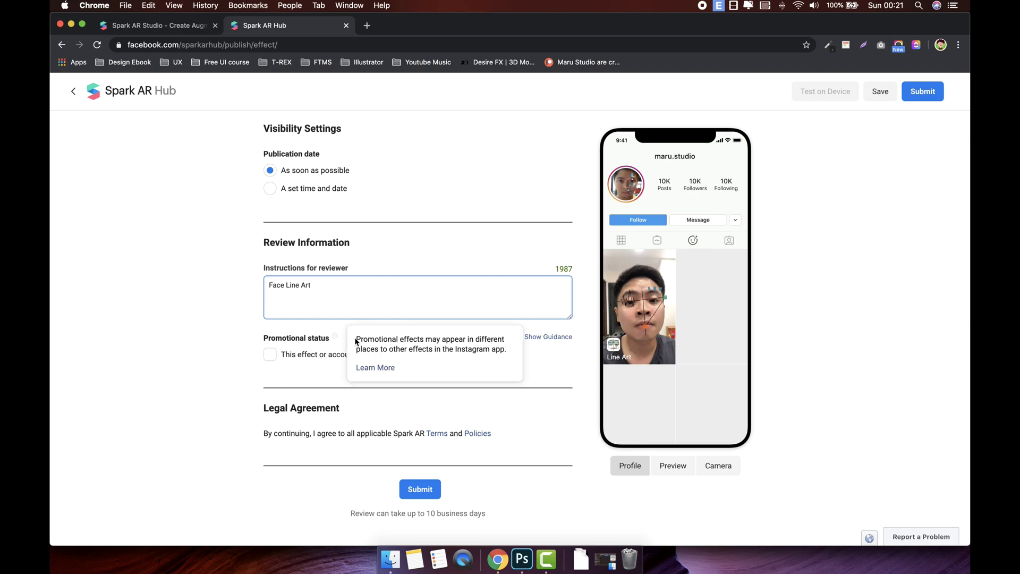
pyautogui.click(422, 491)
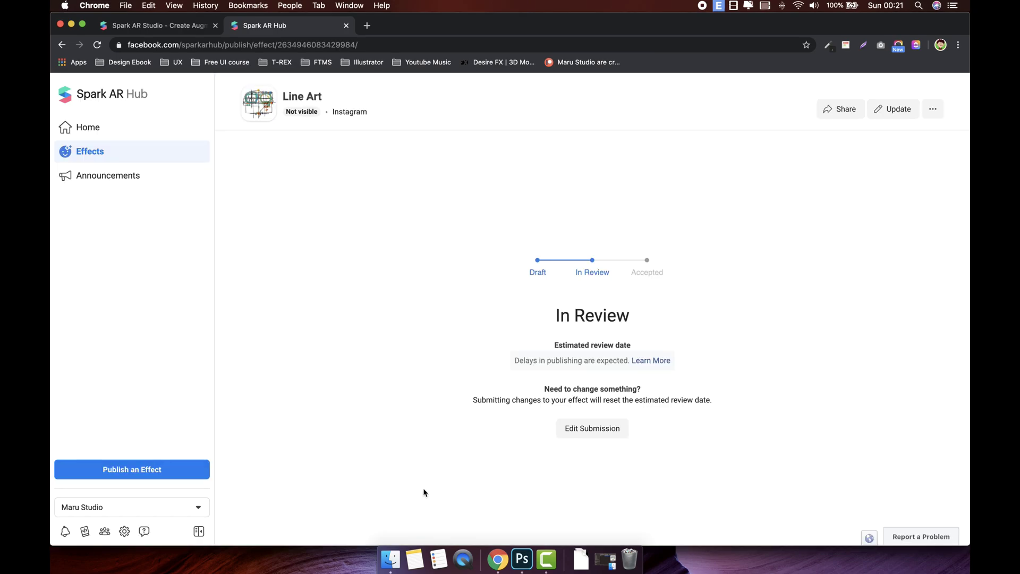